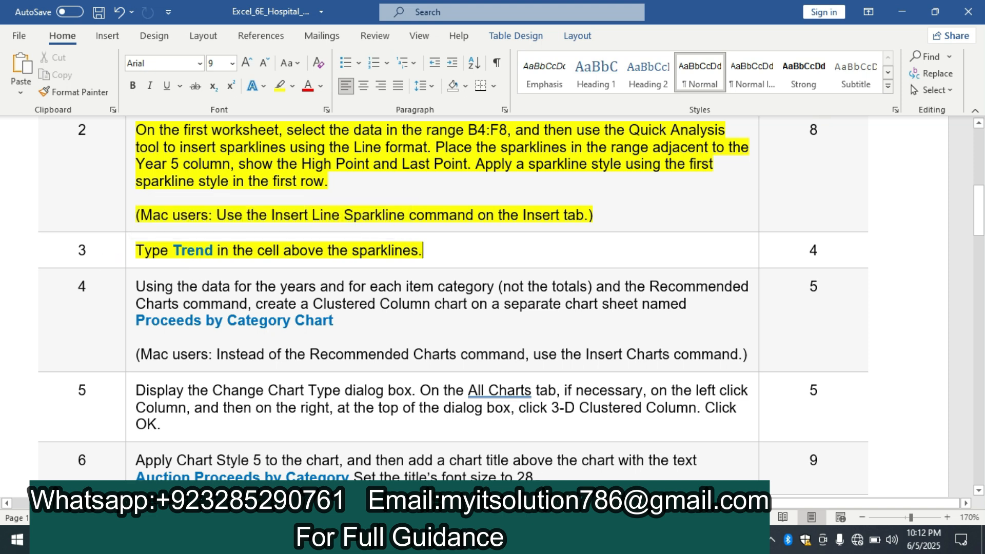
Switch to the Excel workbook and enter the heading Trend in cell G3 above the sparklines
key("alt+Tab")
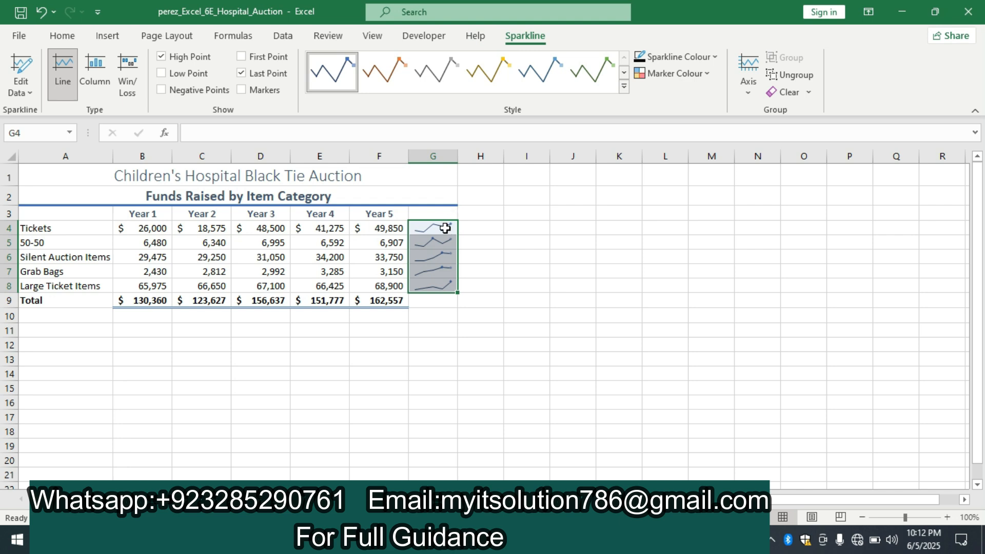
left_click(444, 212)
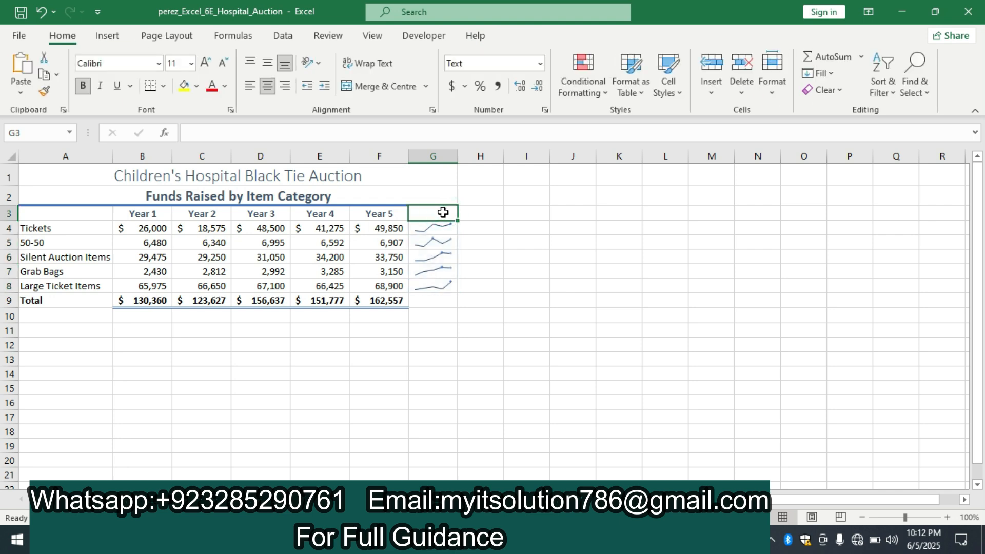
type("Trend")
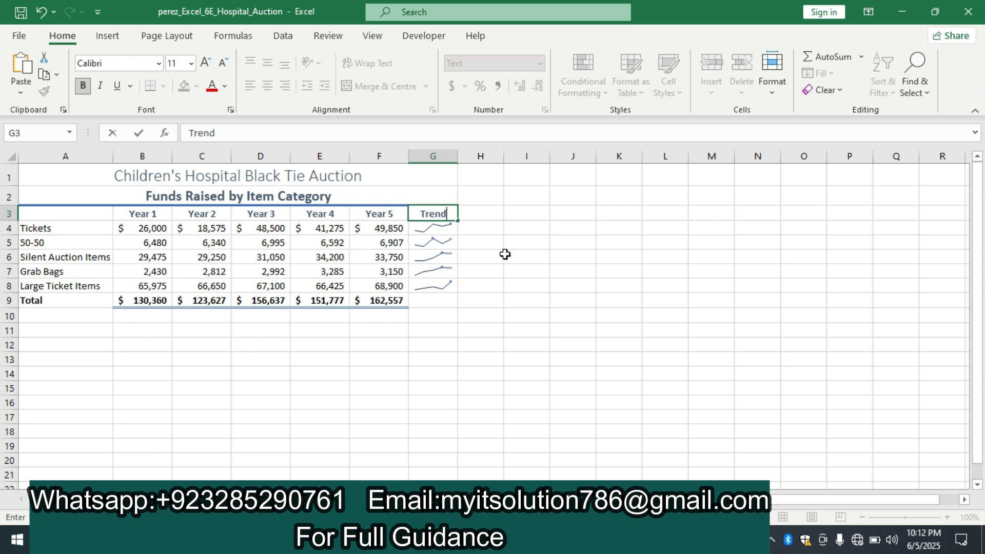
left_click(506, 254)
Switch to the Word instructions and highlight the text of instruction 4 in yellow
left_click(495, 540)
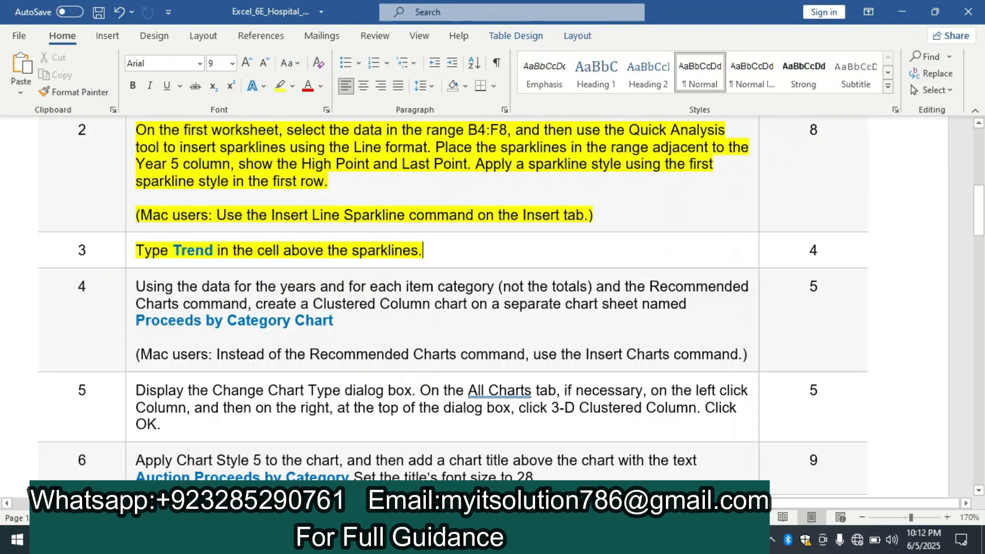
left_click(131, 338)
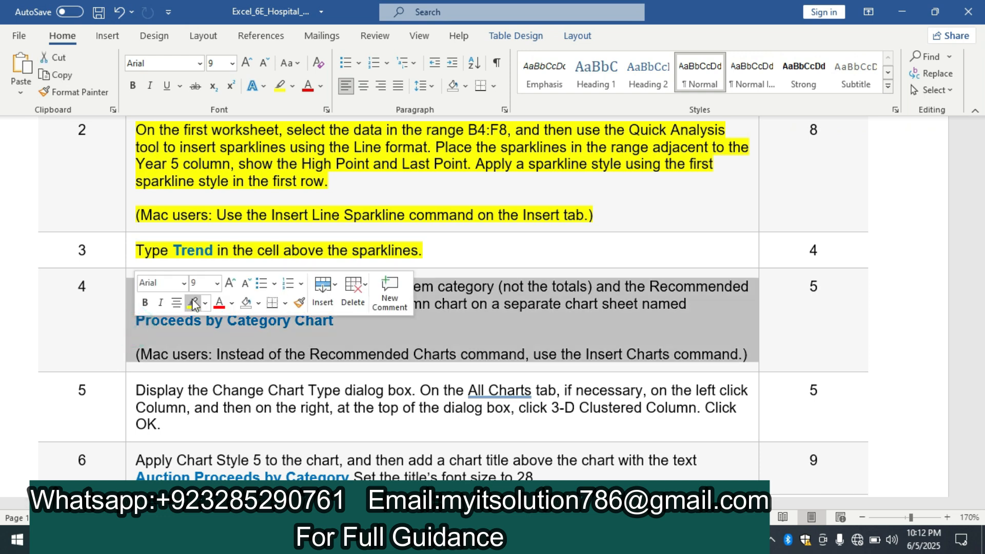
left_click(194, 305)
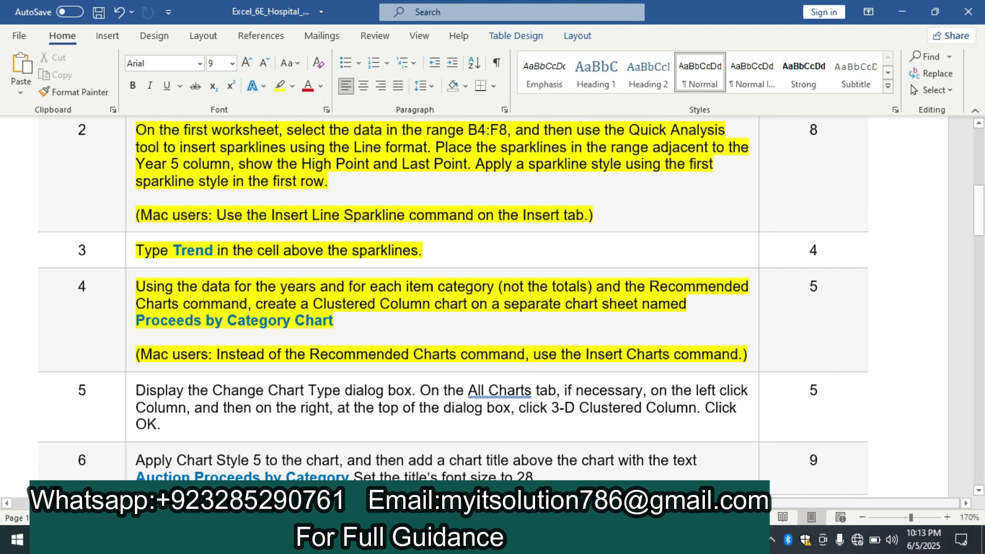
Switch to Excel and insert the recommended Clustered Column chart from the data in B4:F8
left_click(546, 540)
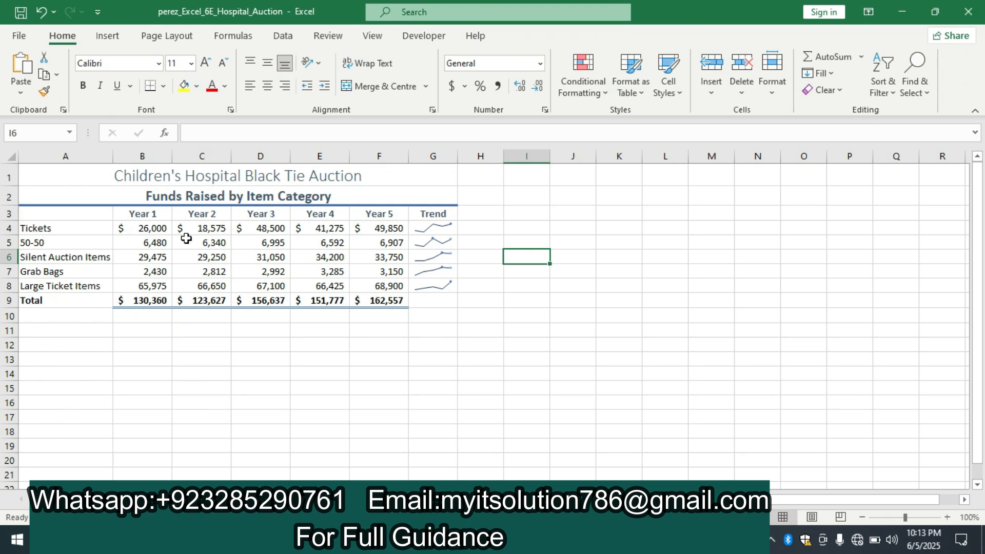
left_click_drag(132, 235, 391, 282)
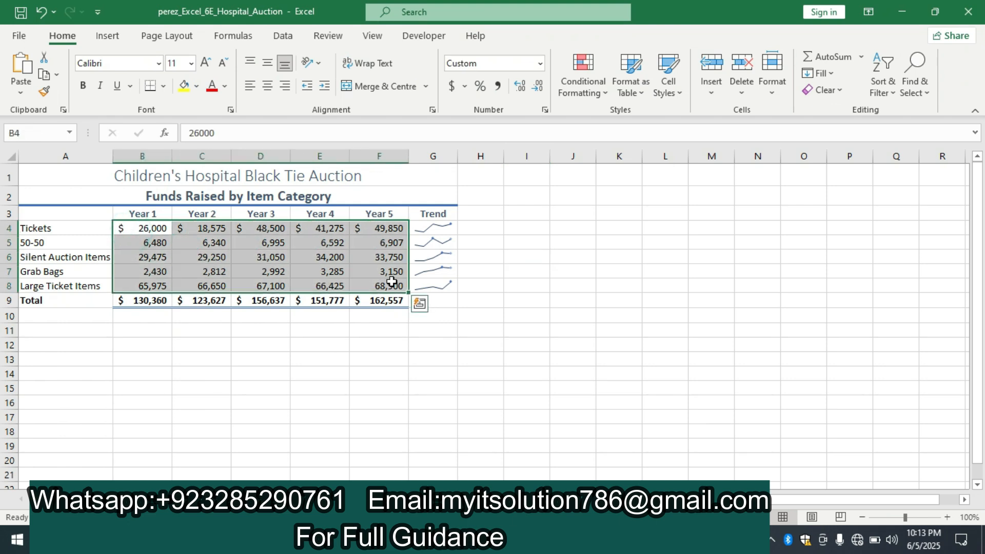
left_click(109, 37)
left_click(341, 82)
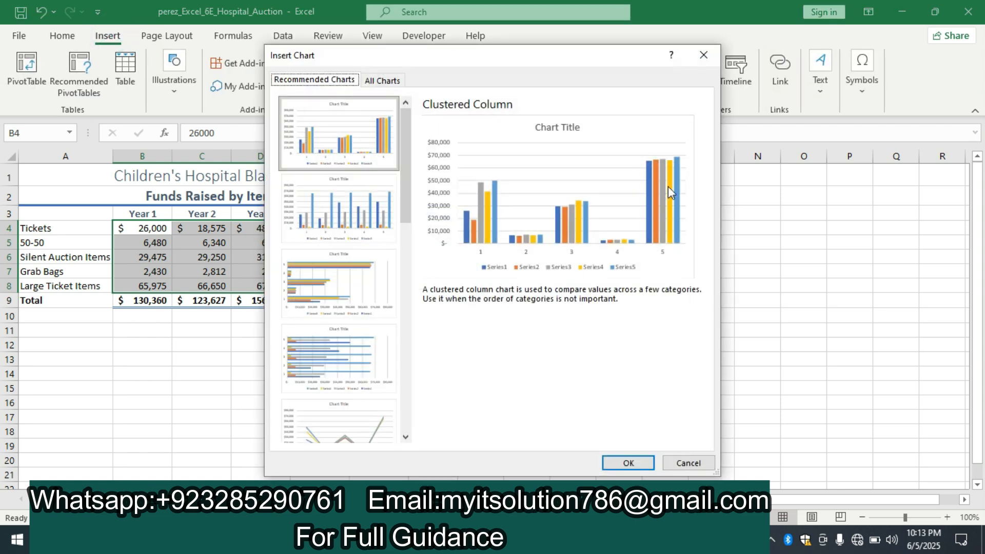
left_click(627, 463)
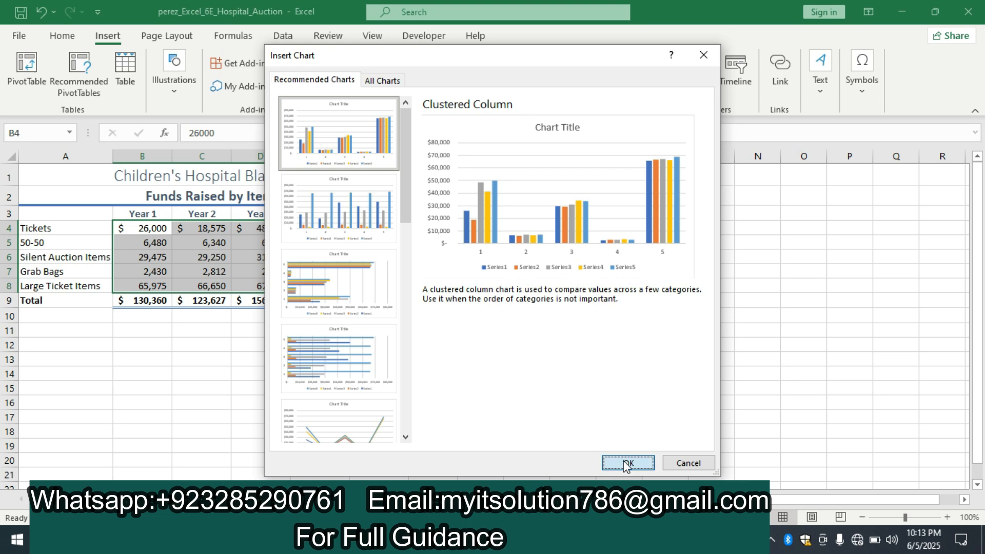
Move the column chart to a new sheet named Proceeds by Category Chart, copying the name from instruction 4 in Word
left_click(838, 72)
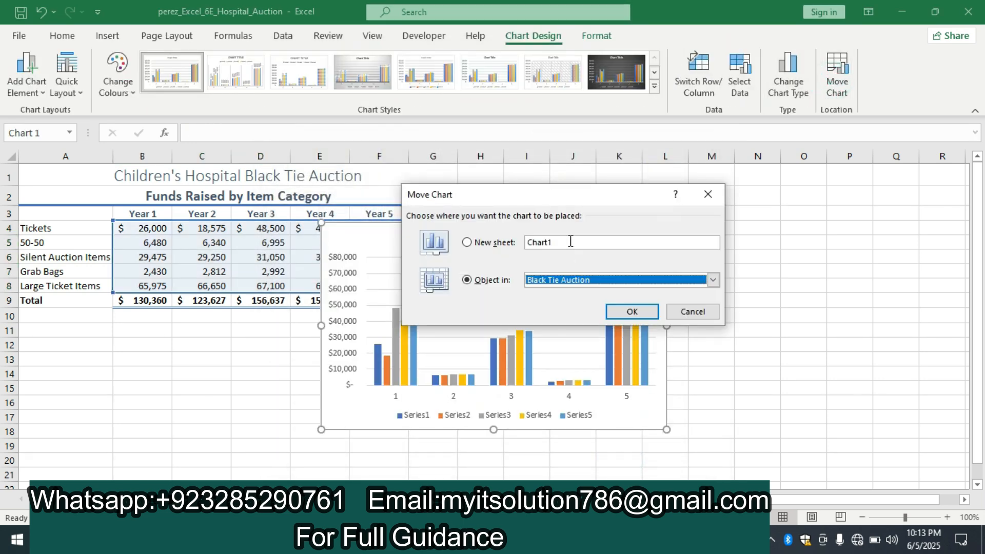
left_click(472, 540)
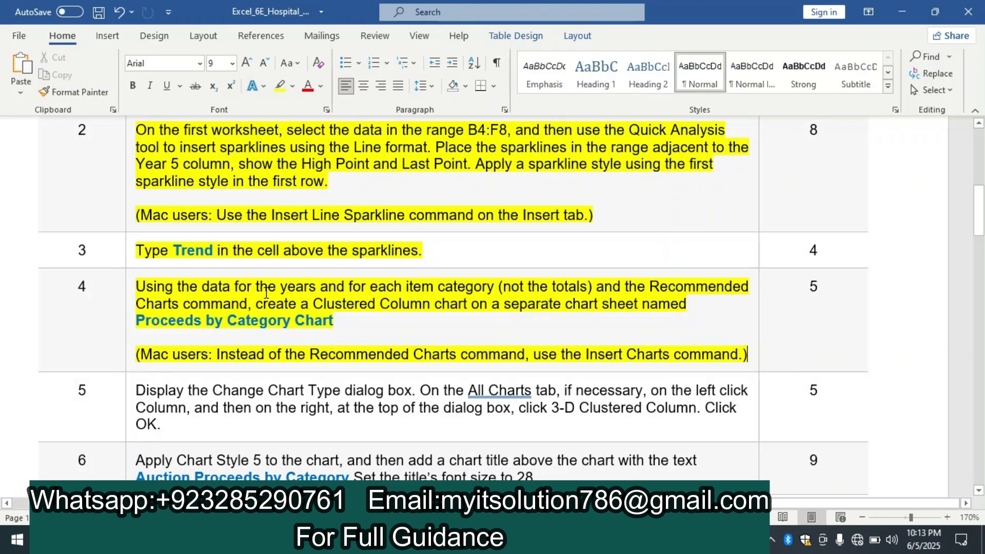
triple_click(331, 322)
key("ctrl+c")
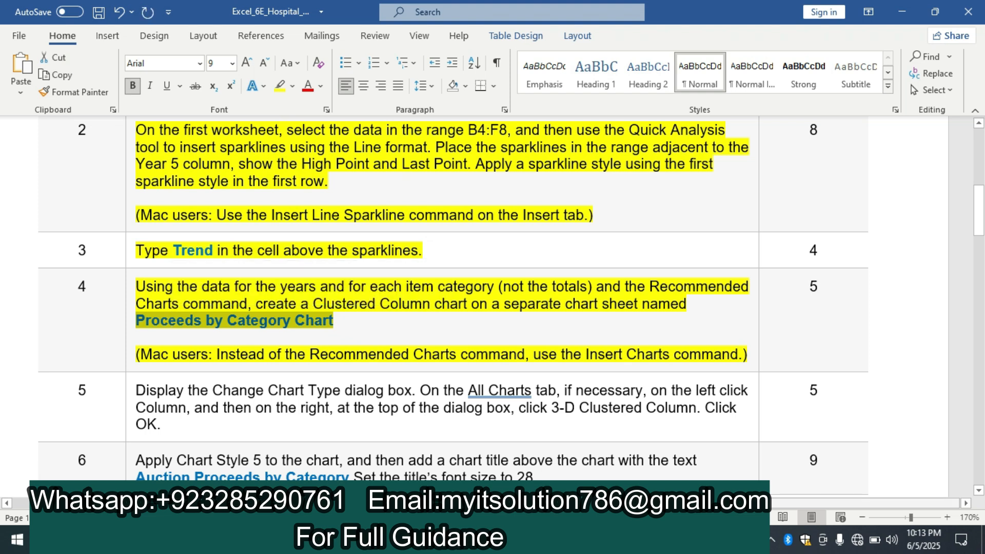
key("alt+Tab")
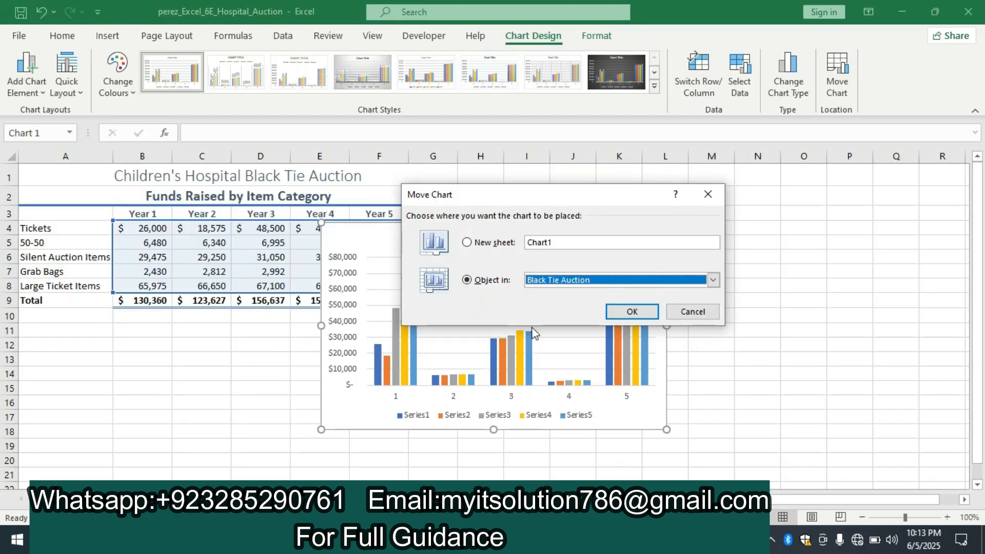
double_click(561, 242)
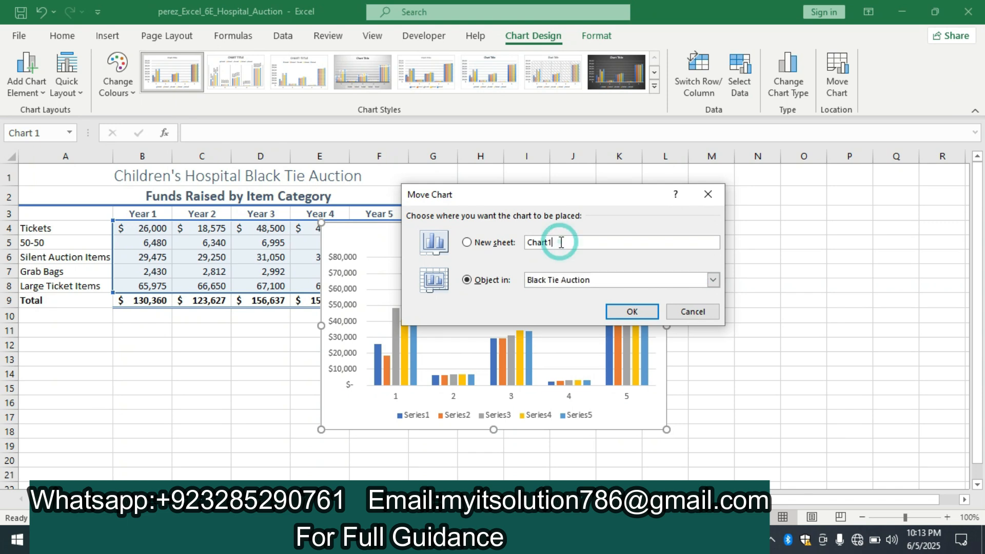
key("BackSpace")
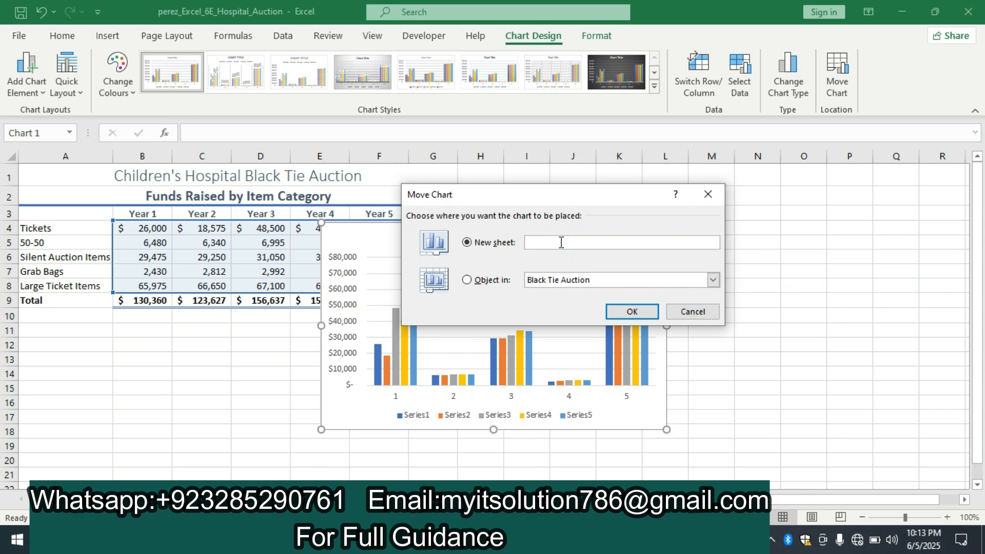
key("ctrl+v")
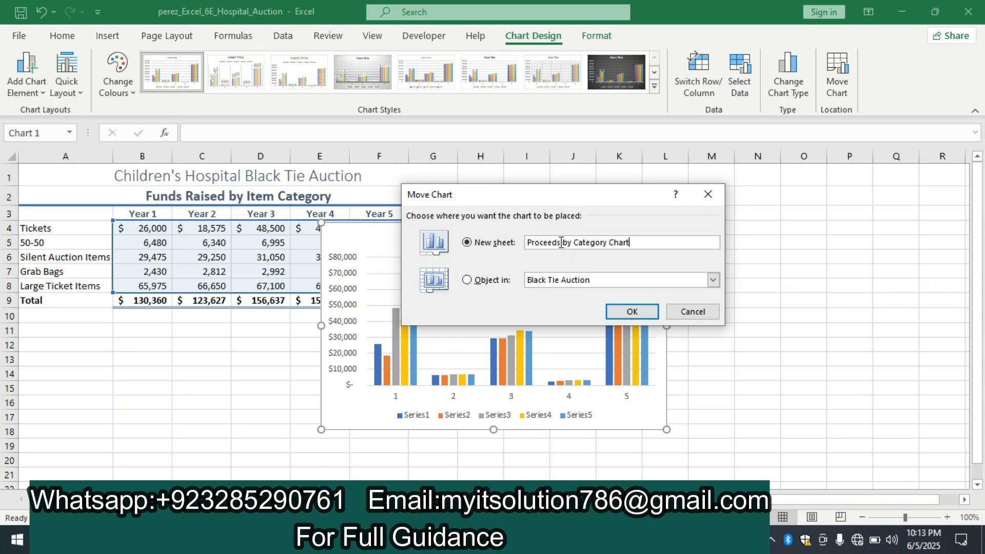
left_click(633, 312)
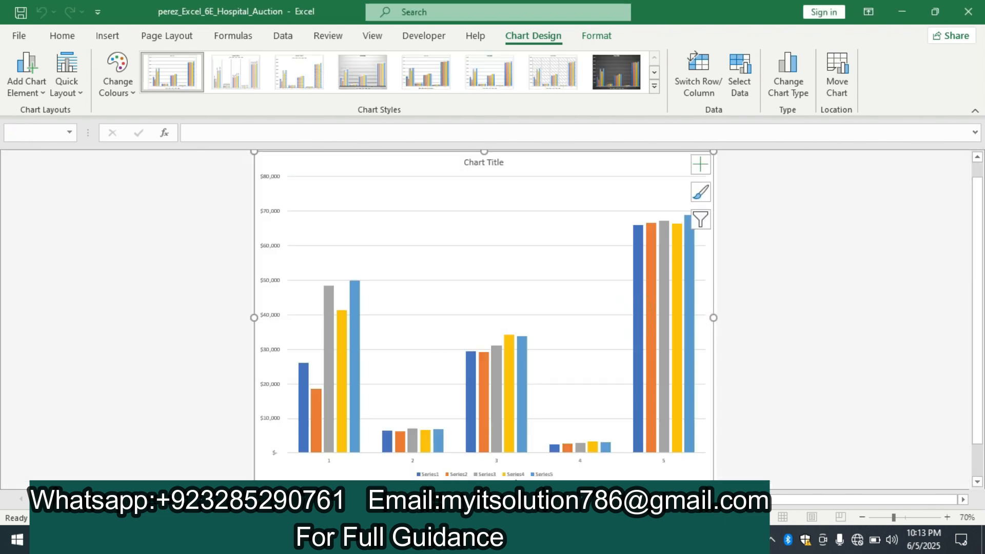
Switch to the Word instructions and highlight the text of instruction 5 in yellow
key("alt+Tab")
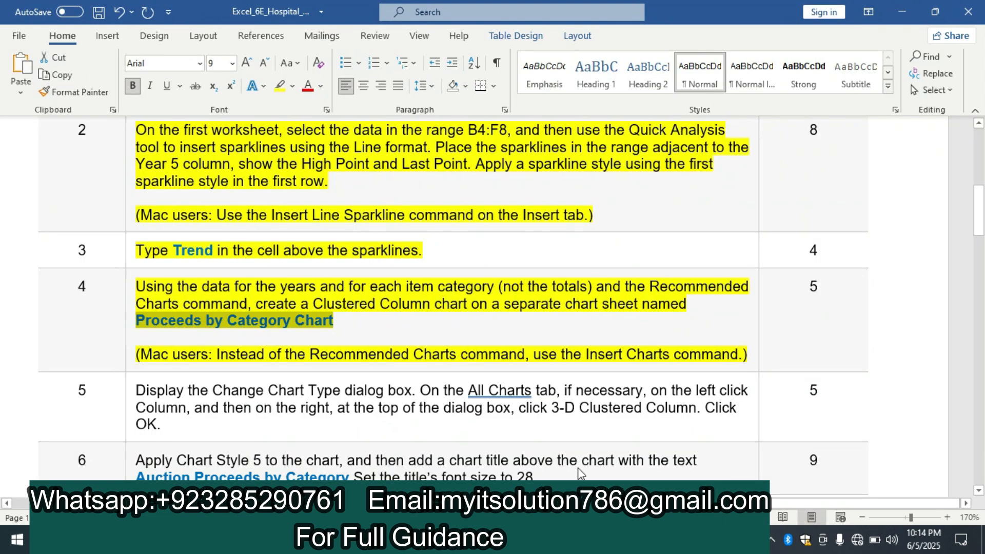
left_click_drag(981, 228, 981, 252)
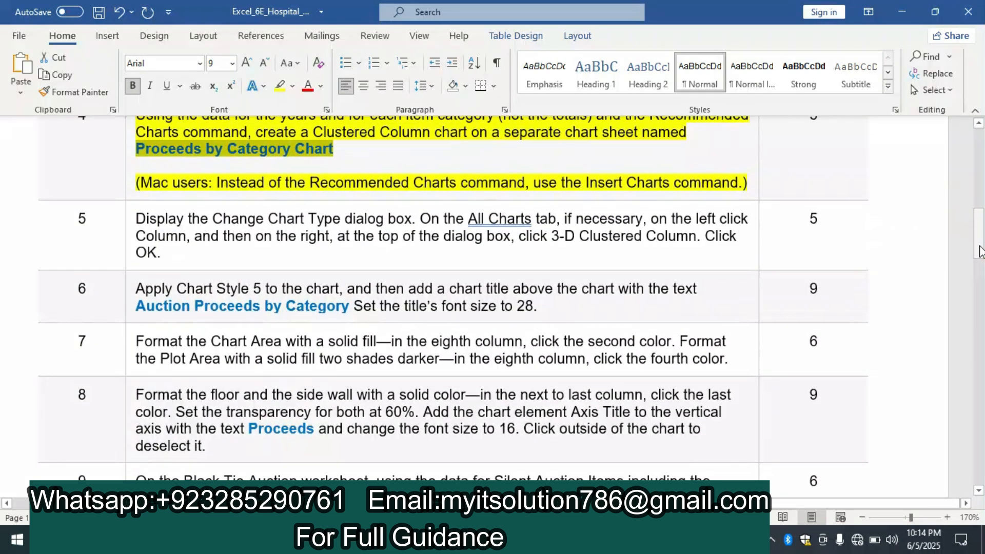
left_click(129, 225)
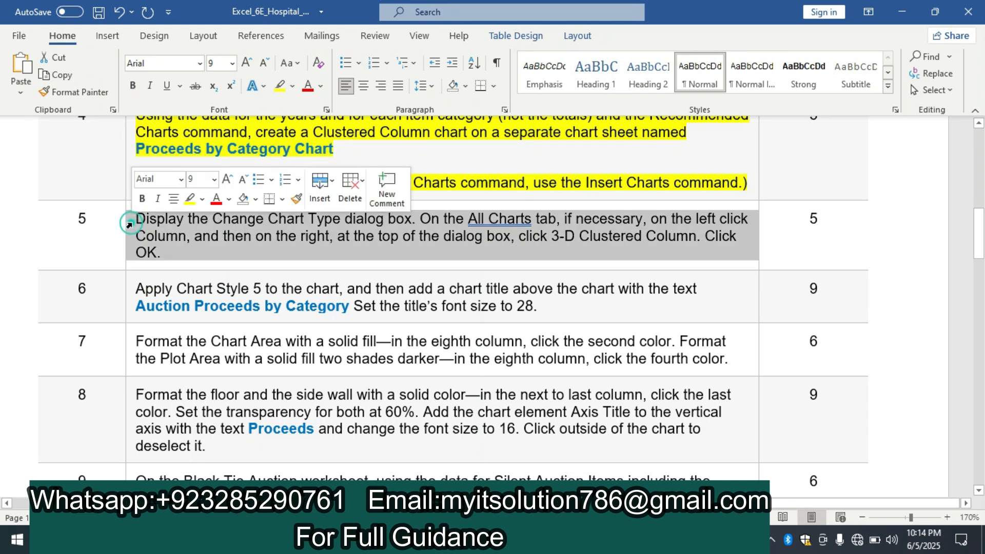
left_click(189, 200)
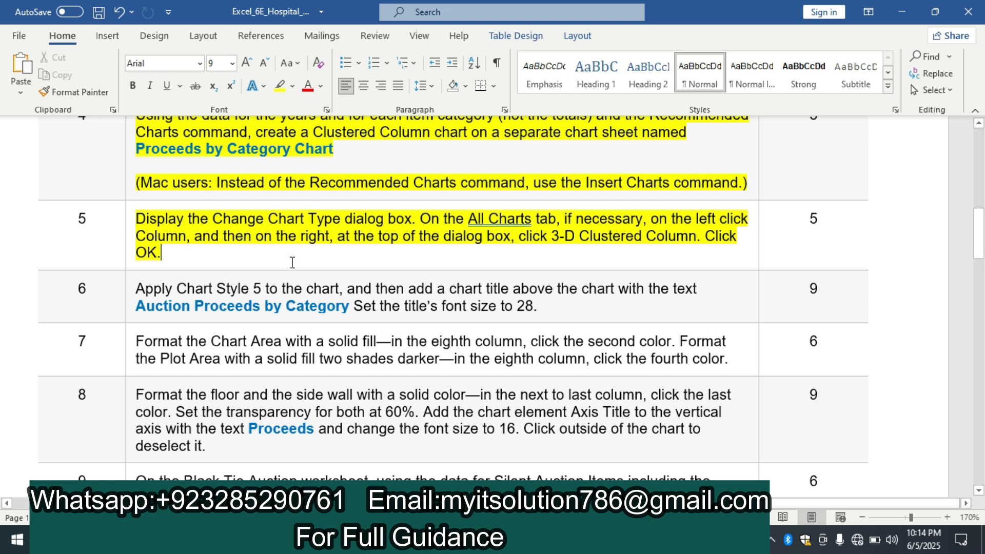
Switch to Excel and change the chart type to 3-D Clustered Column
left_click(545, 540)
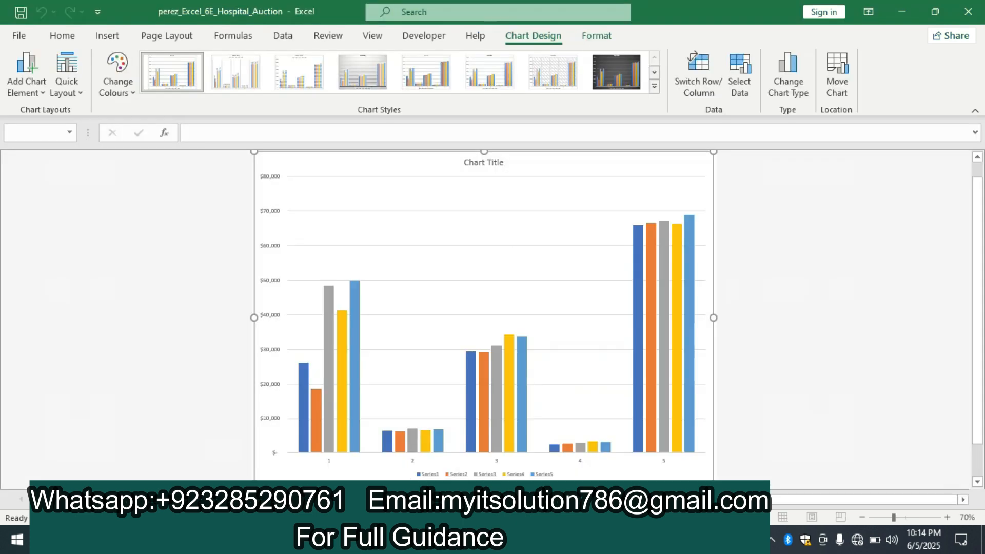
left_click(789, 77)
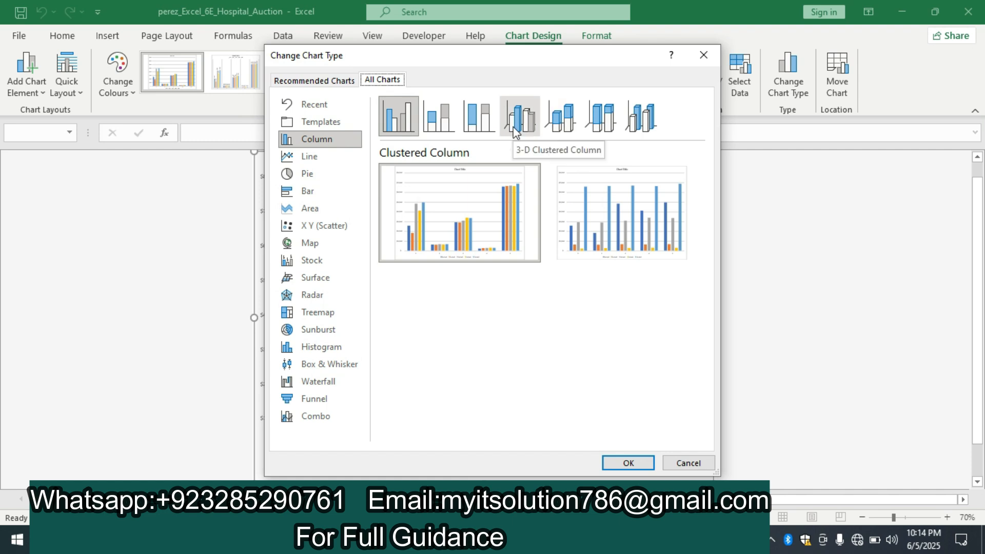
left_click(516, 131)
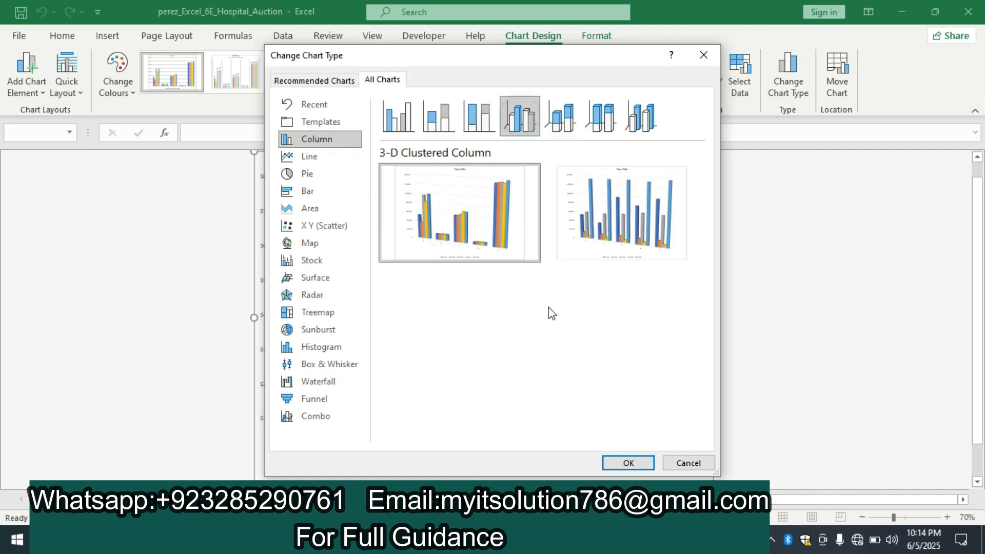
left_click(631, 464)
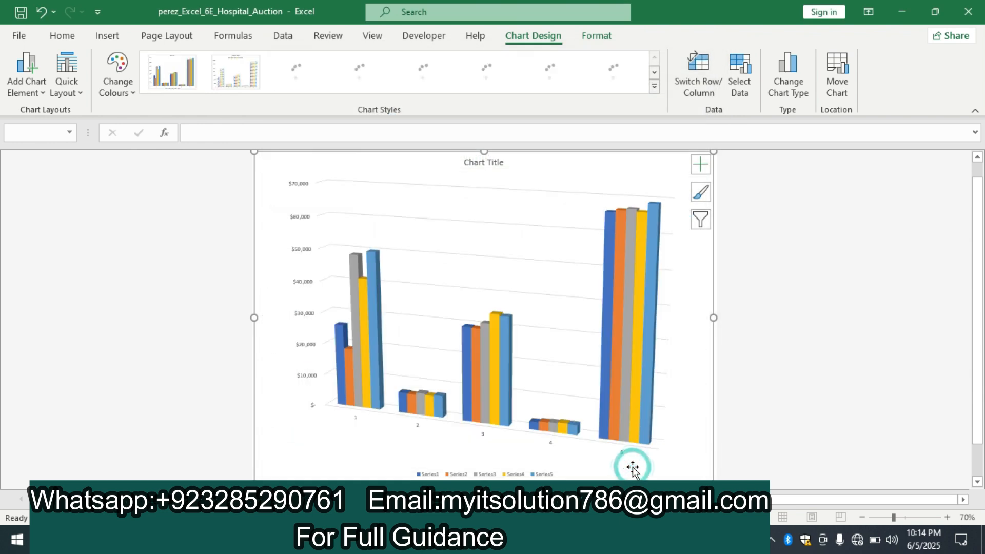
Switch to the Word instructions and highlight the text of instruction 6 in yellow
key("alt+Tab")
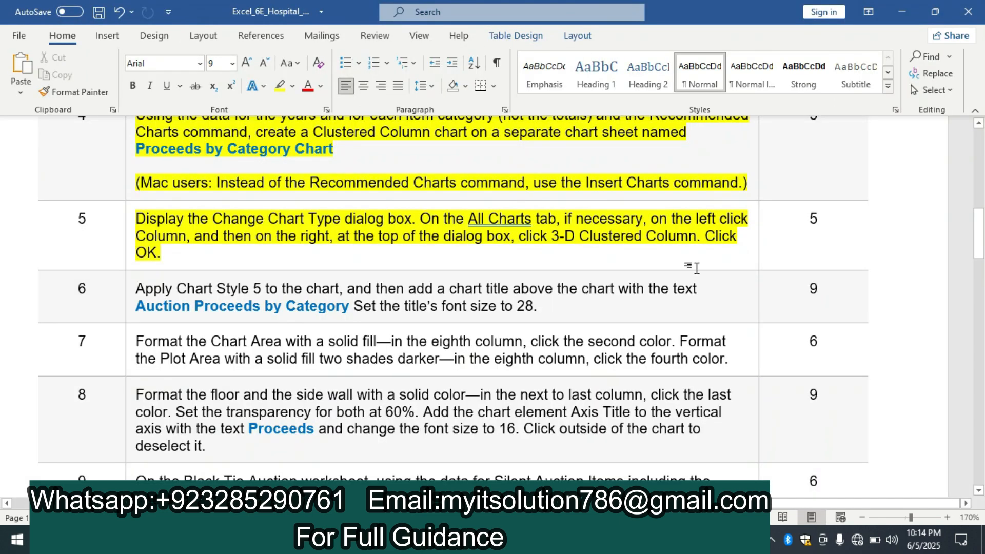
left_click(979, 228)
mouse_move(981, 255)
left_mouse_down()
mouse_move(983, 421)
mouse_move(983, 240)
left_mouse_up()
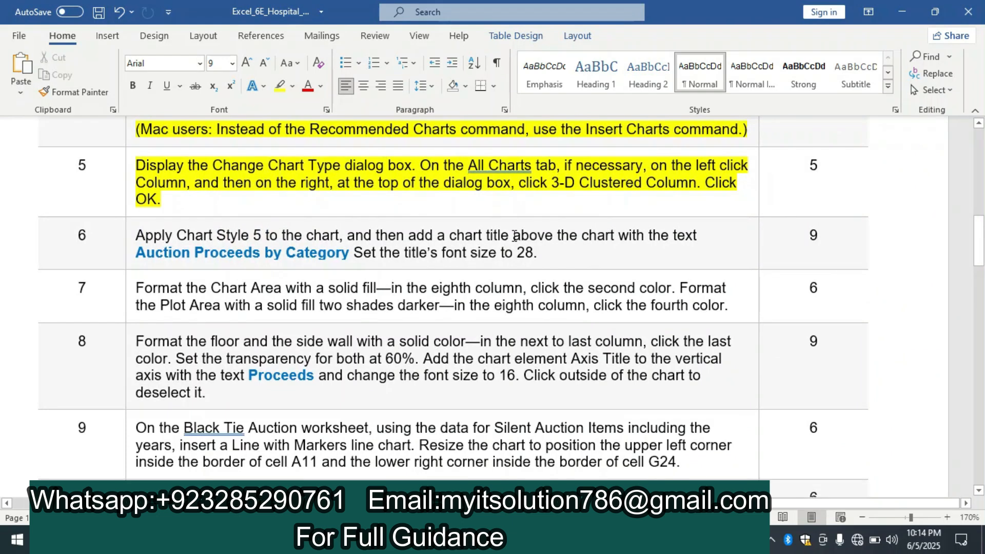
left_click(132, 241)
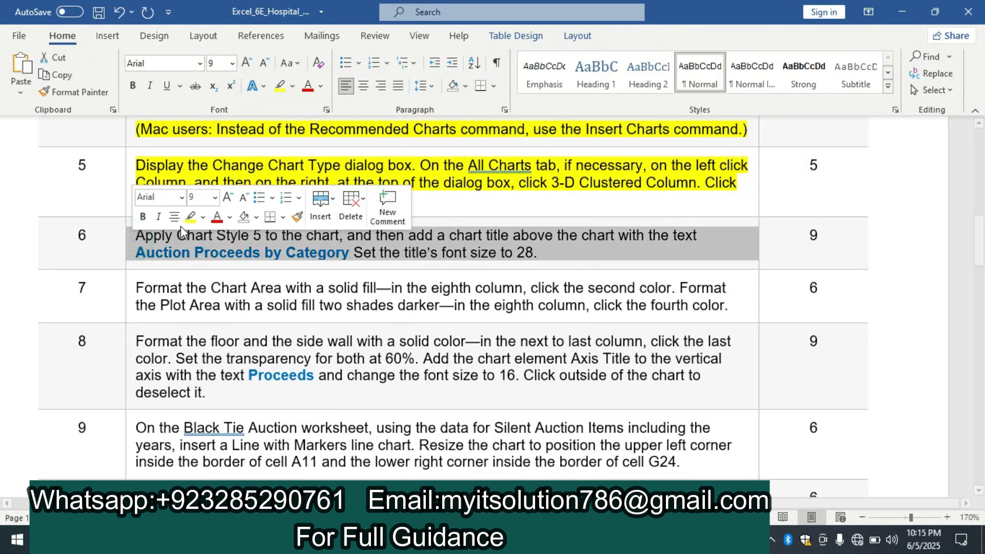
left_click(184, 218)
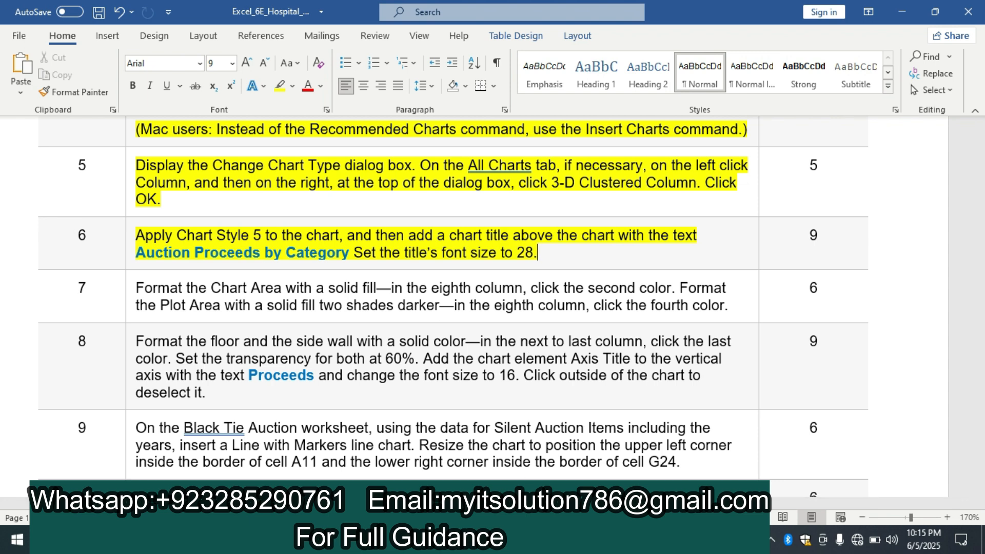
Switch to Excel and apply Chart Style 5 to the 3-D column chart
key("alt+Tab")
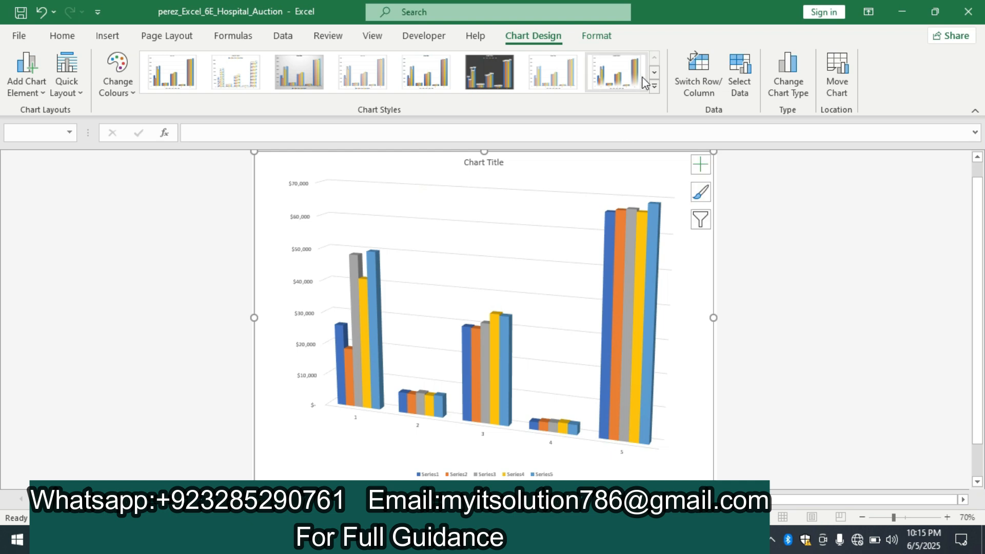
left_click(654, 86)
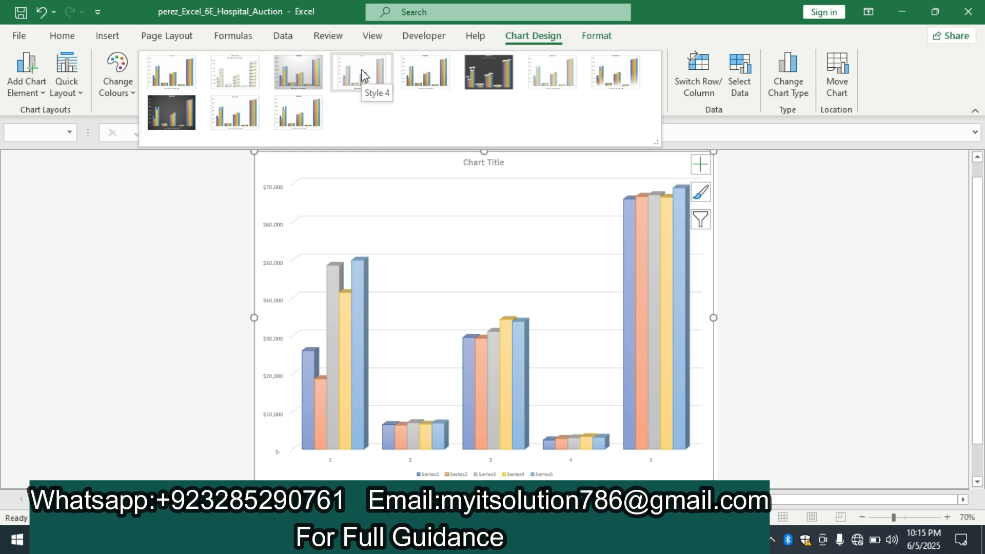
left_click(416, 77)
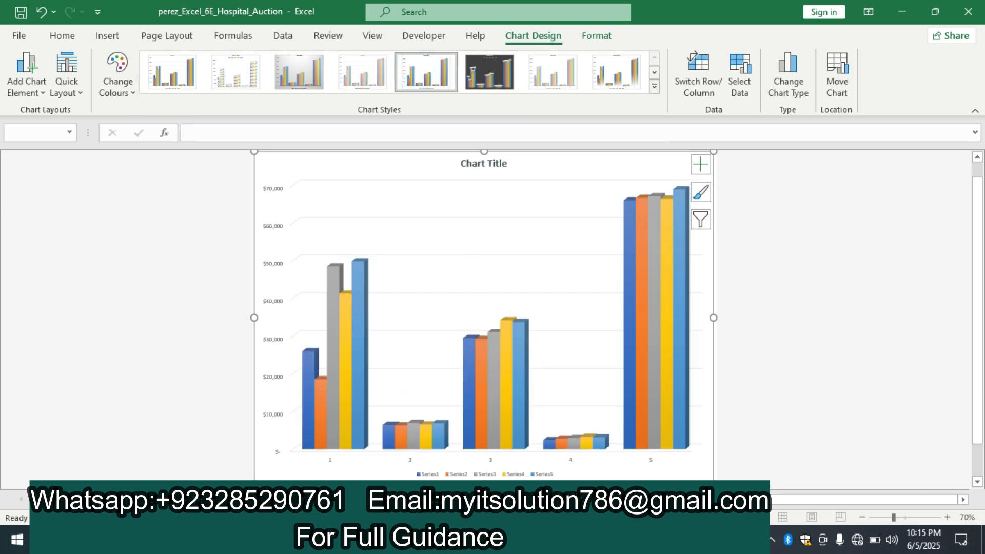
Switch to the Word instructions and copy the title text "Auction Proceeds by Category" from instruction 6
left_click(461, 540)
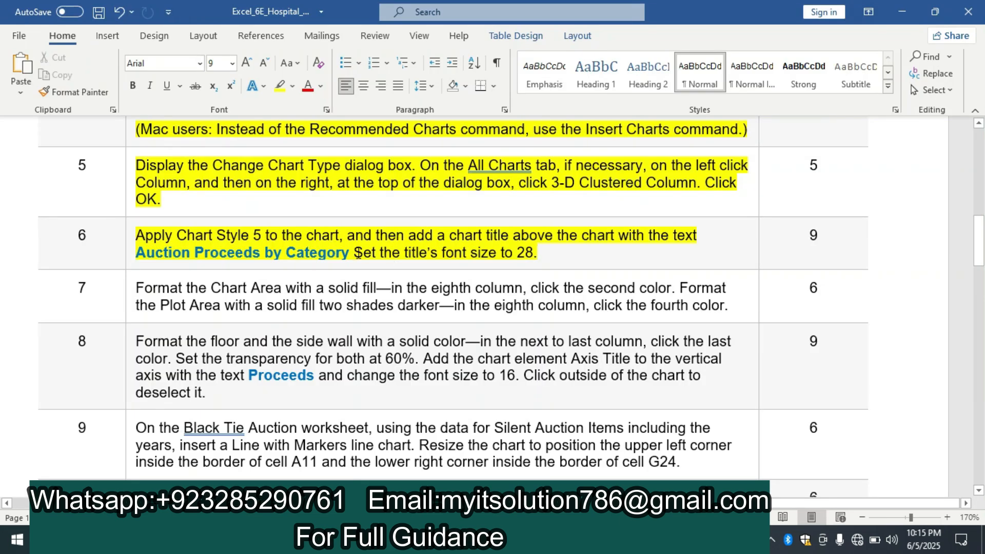
left_click_drag(358, 253, 159, 247)
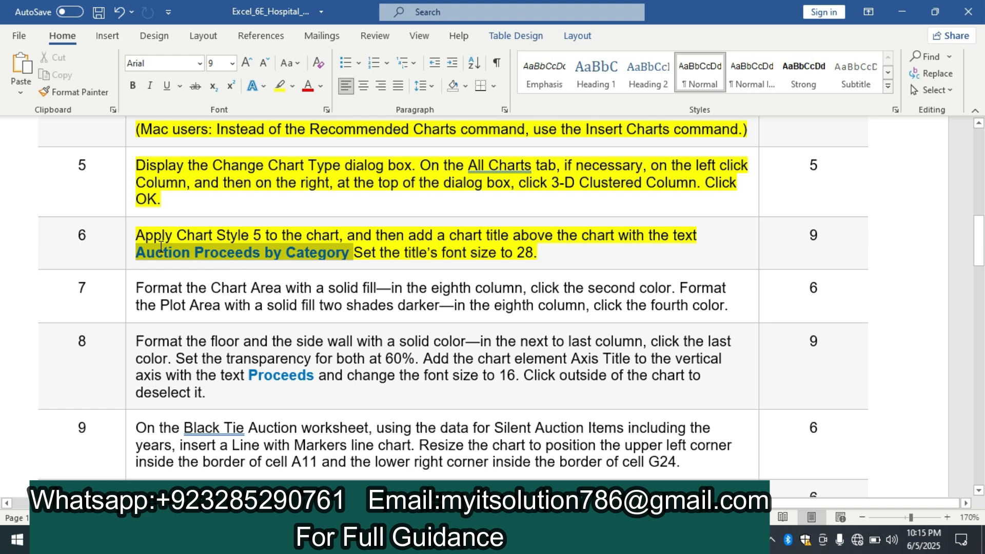
key("ctrl+c")
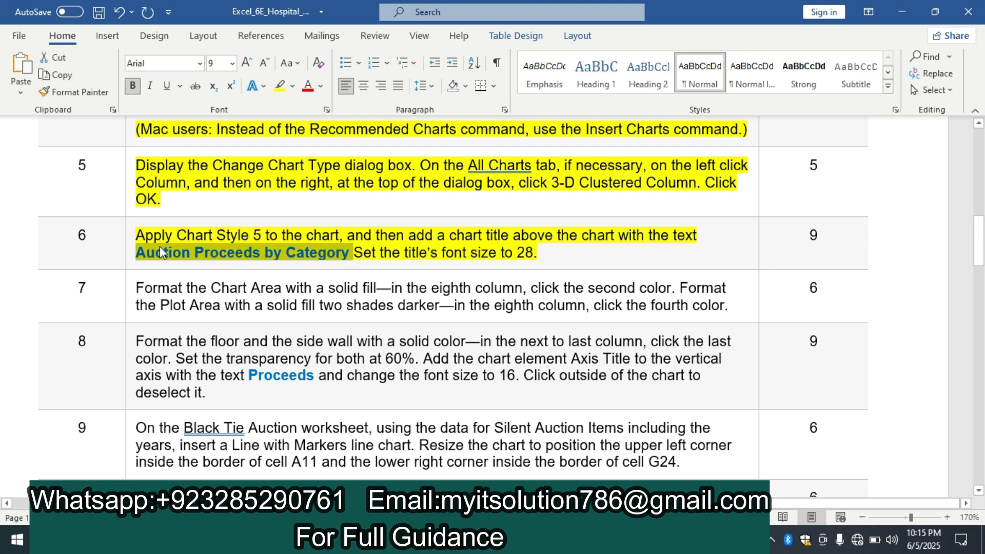
Switch to Excel and replace the placeholder chart title with the copied text "Auction Proceeds by Category"
left_click(501, 540)
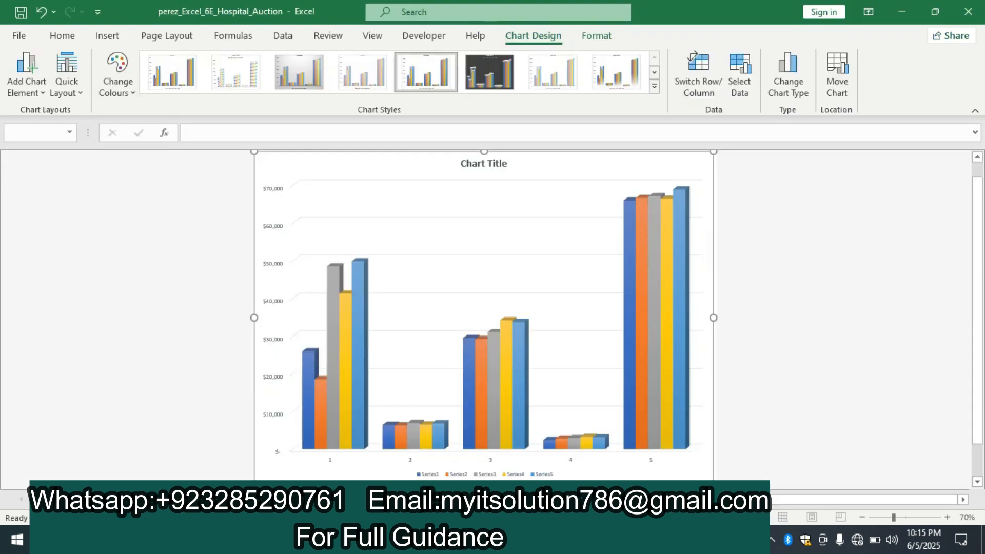
left_click(476, 163)
left_click(476, 163)
left_click(508, 163)
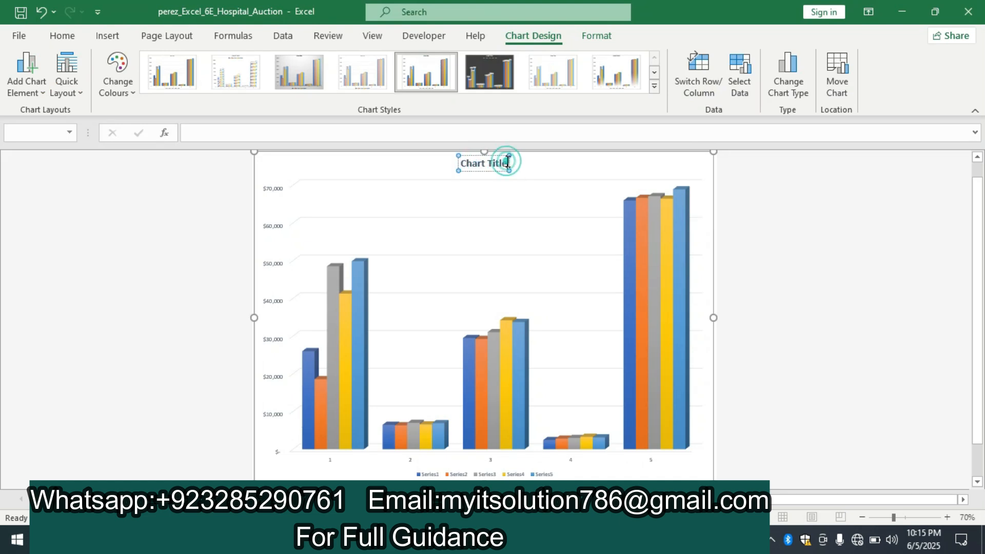
key("BackSpace")
key("BackSpace")
key("BackSpace")
key("BackSpace")
key("BackSpace")
key("BackSpace")
key("BackSpace")
key("BackSpace")
key("BackSpace")
key("BackSpace")
key("BackSpace")
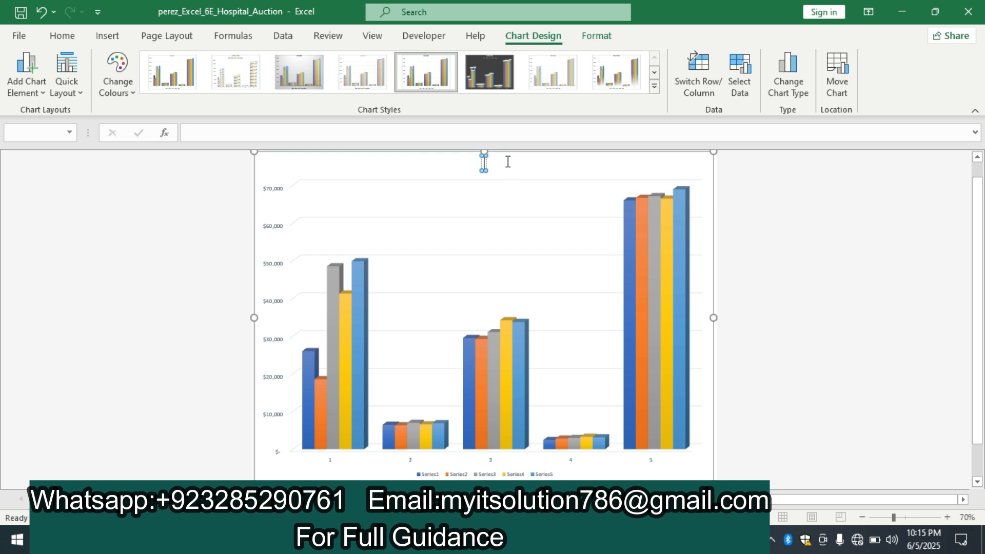
key("ctrl+v")
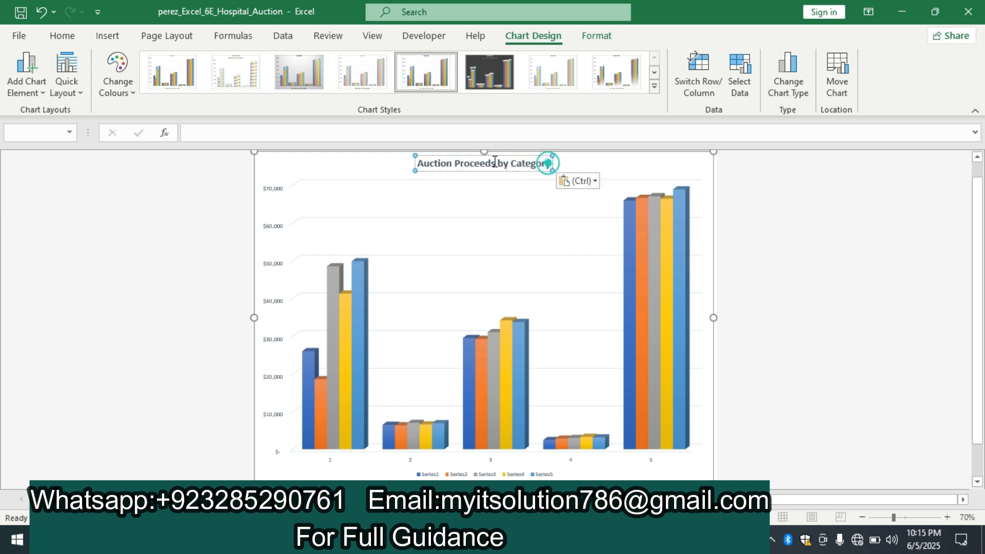
Set the chart title's font size to 28 and deselect the chart
triple_click(549, 163)
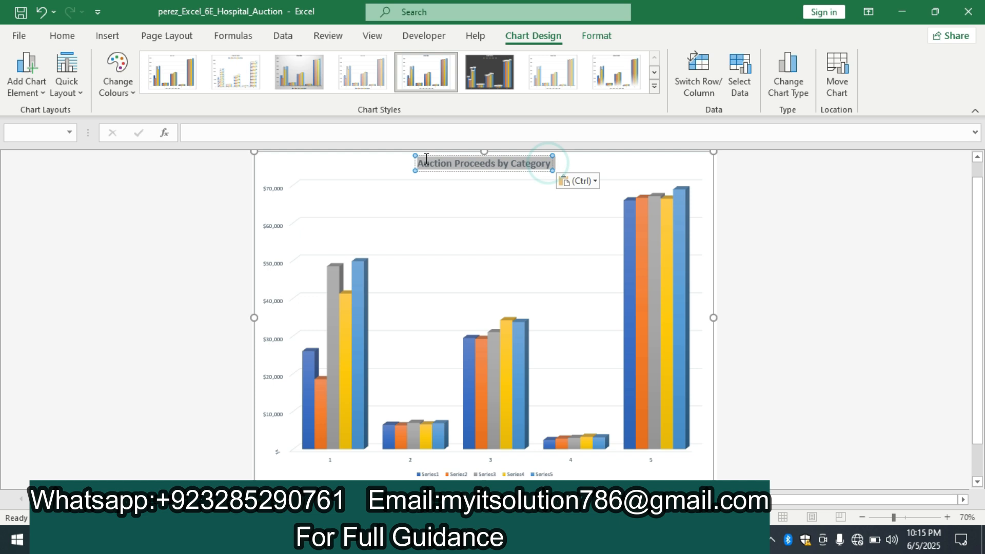
left_click(63, 36)
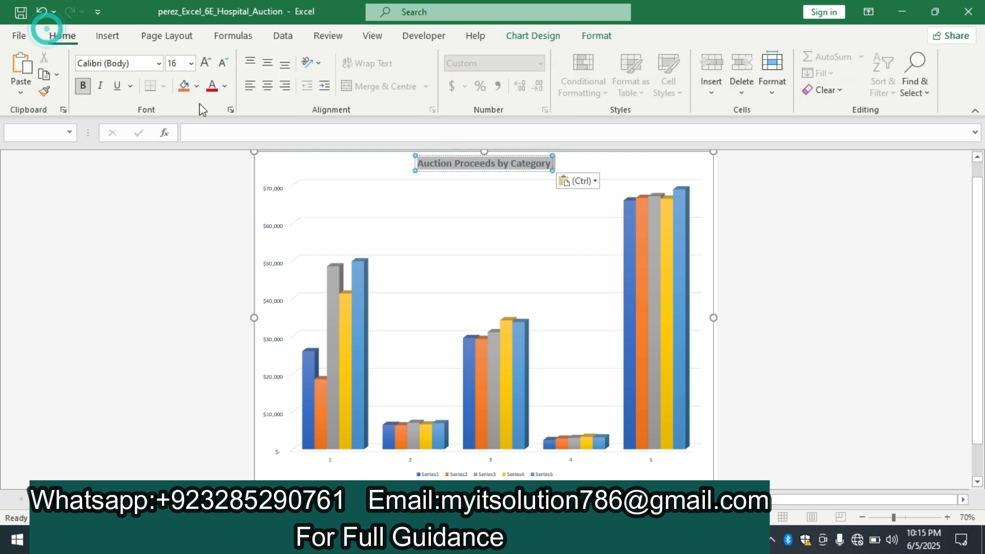
left_click(190, 63)
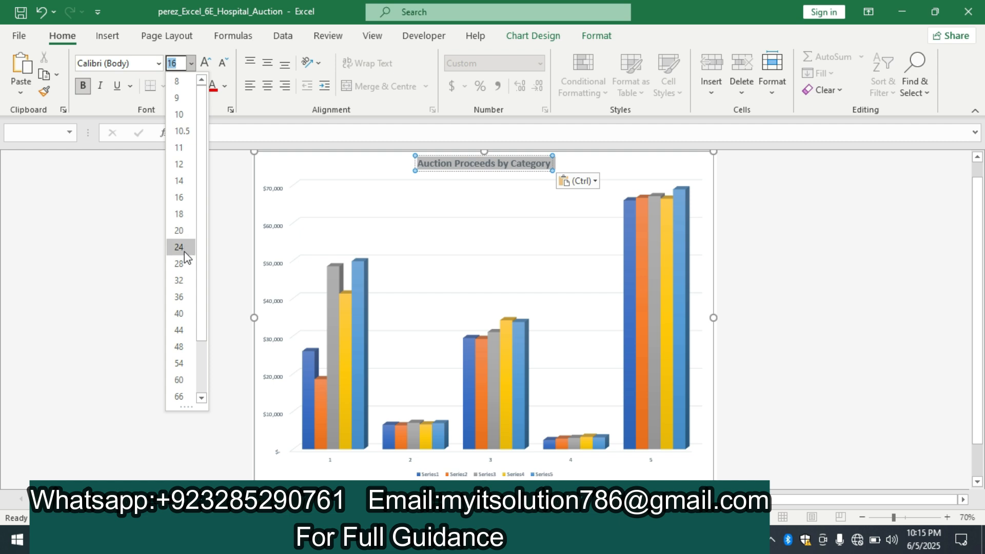
left_click(184, 264)
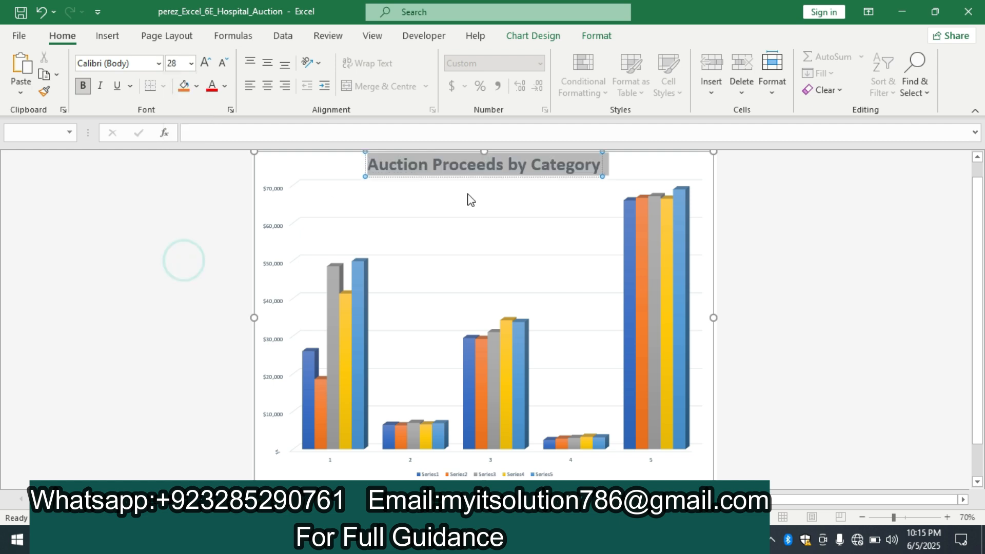
left_click(895, 213)
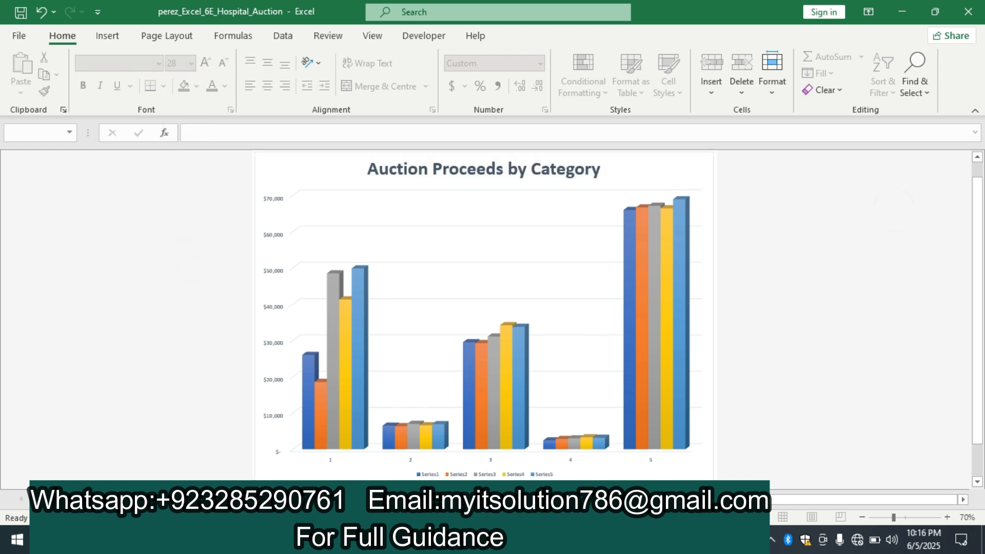
Switch to the Word instructions and highlight the text of instruction 7 in yellow
mouse_move(518, 538)
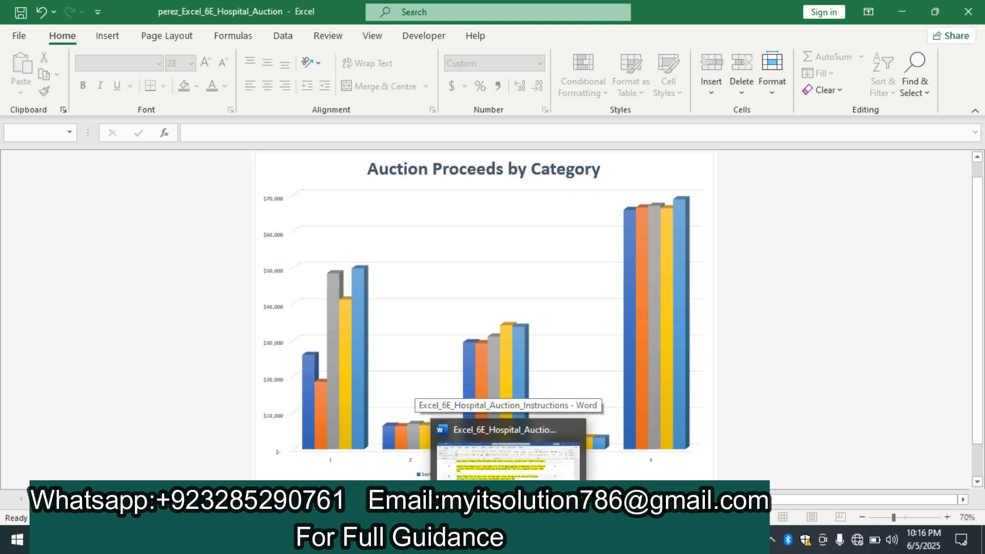
left_click(518, 466)
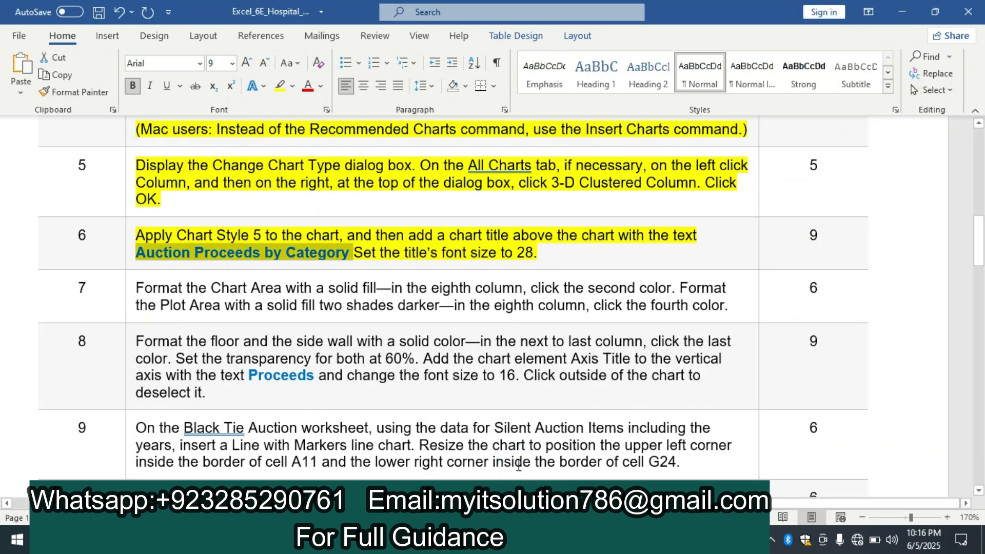
left_click_drag(976, 223, 976, 241)
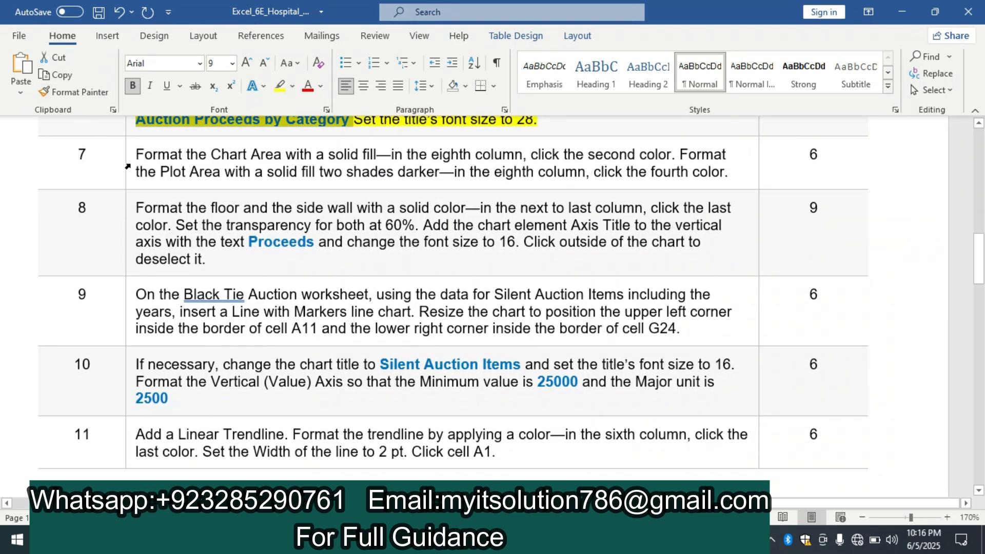
left_click(127, 166)
left_click(189, 140)
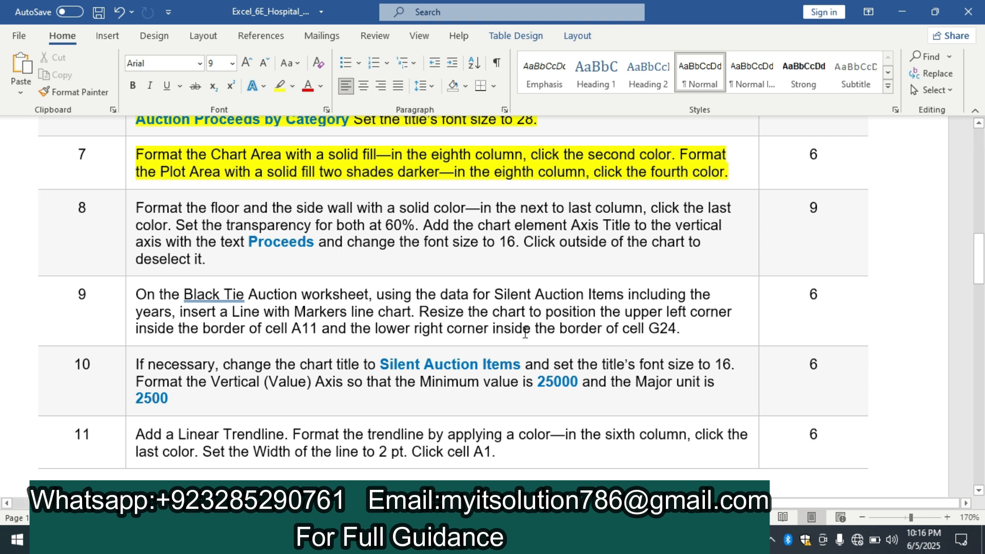
Switch to Excel and give the Chart Area a solid fill using the second colour in the eighth theme colour column
left_click(504, 540)
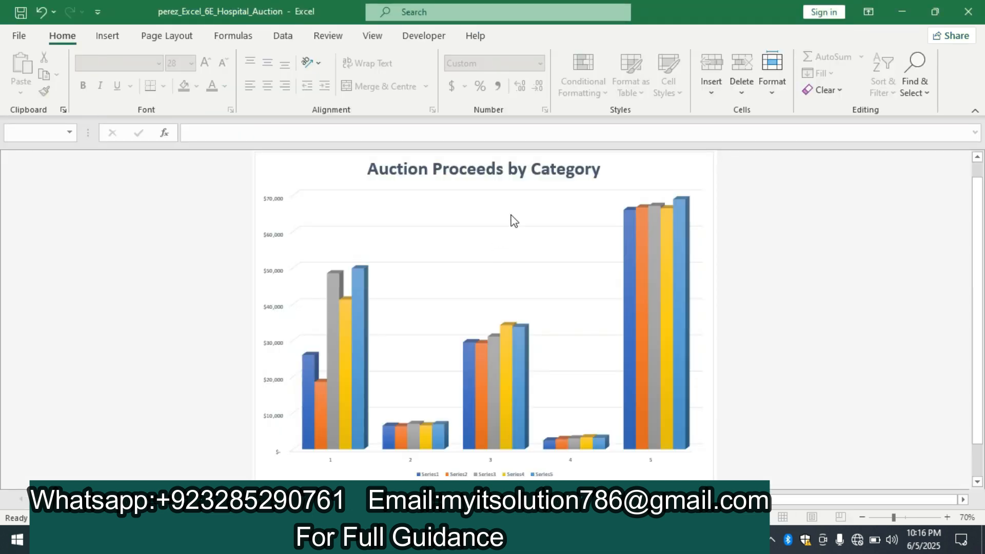
right_click(617, 177)
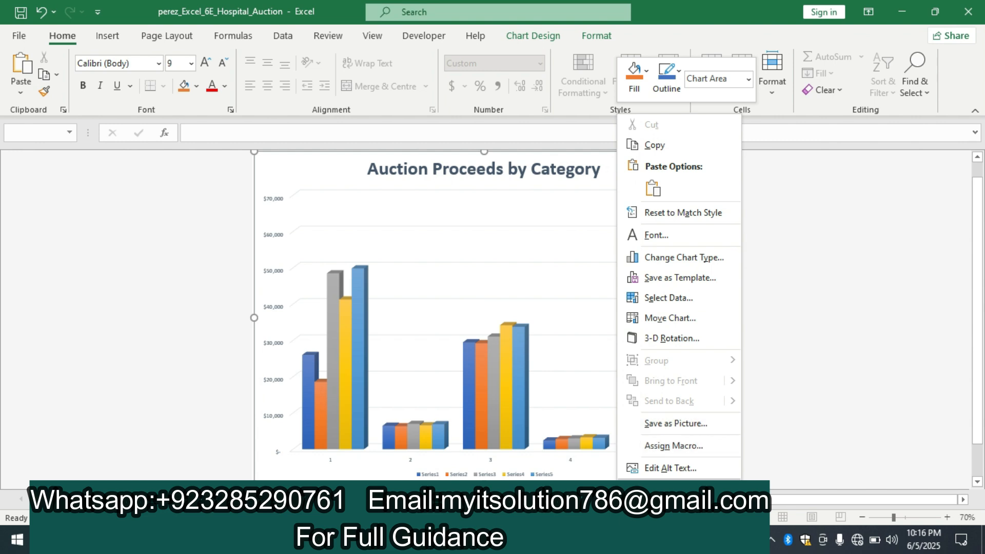
left_click(675, 489)
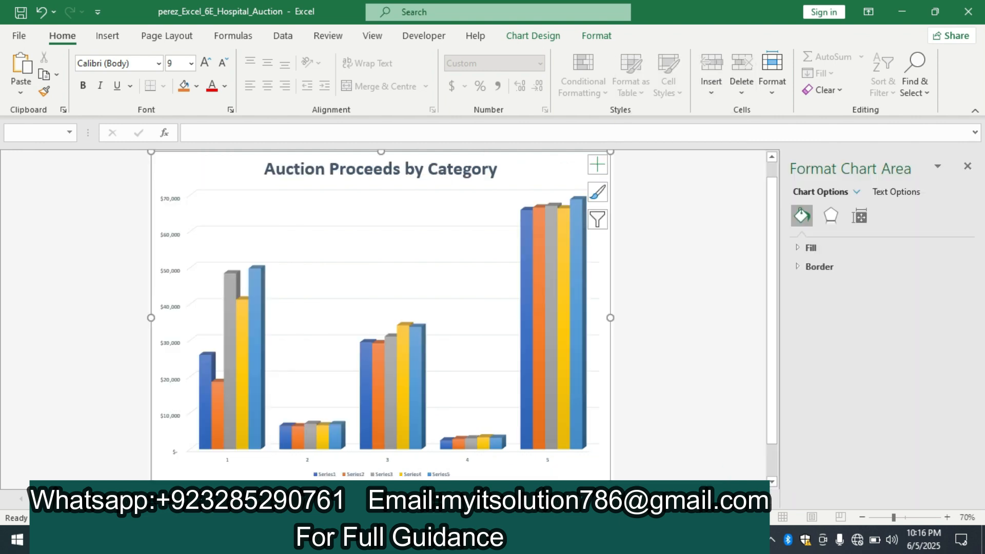
left_click(817, 246)
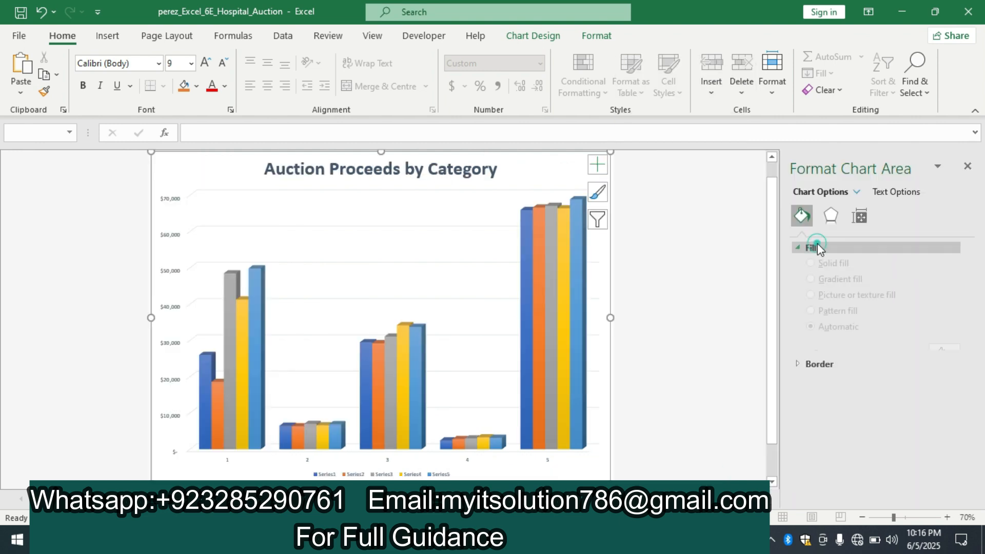
left_click(811, 284)
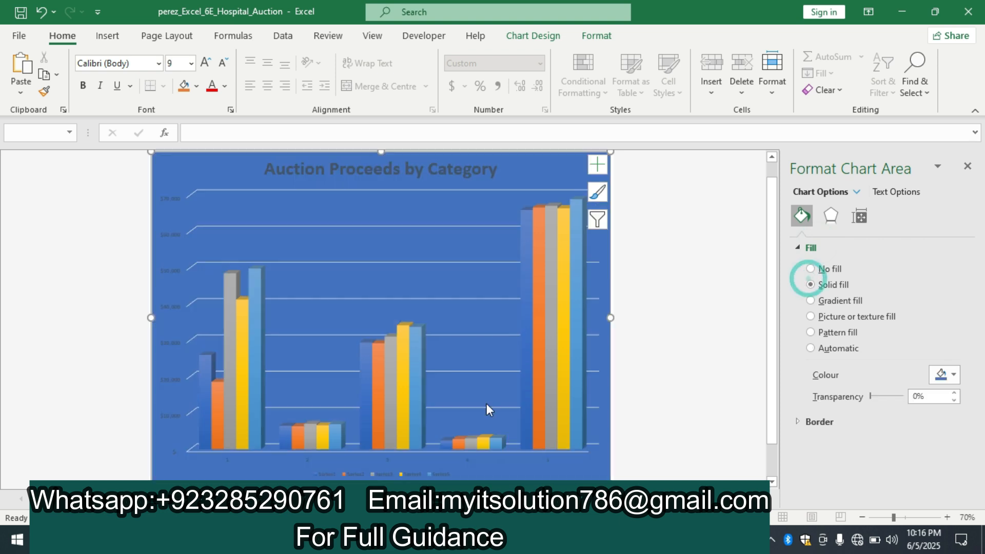
mouse_move(508, 540)
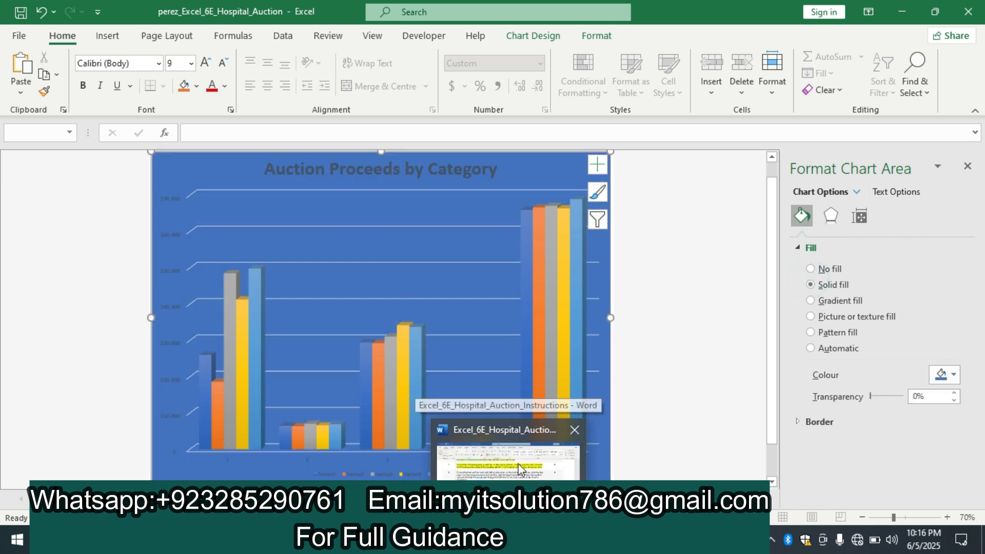
left_click(507, 452)
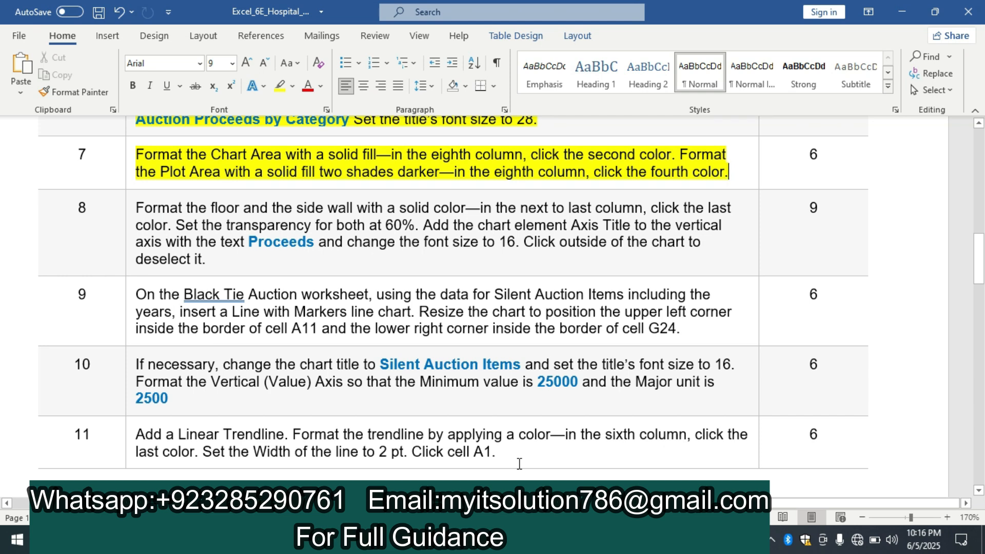
key("alt+Tab")
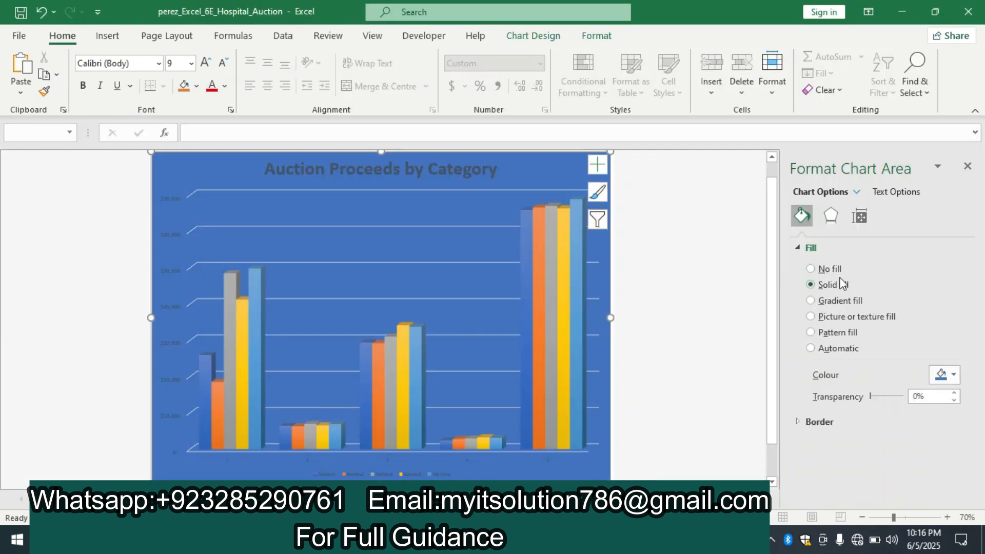
left_click(955, 375)
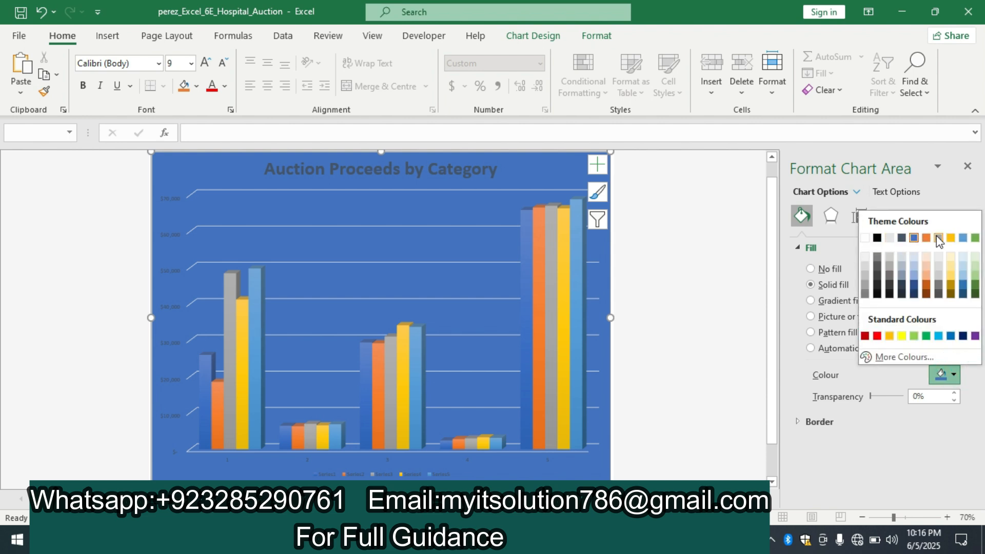
left_click(952, 257)
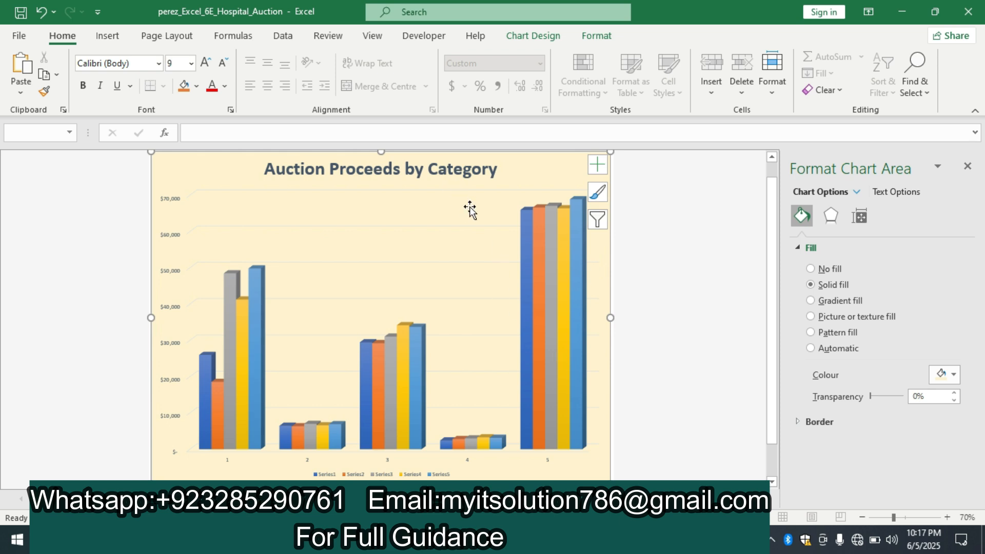
Give the Plot Area a solid fill using the fourth colour in the eighth theme colour column, then deselect the chart
left_click(858, 190)
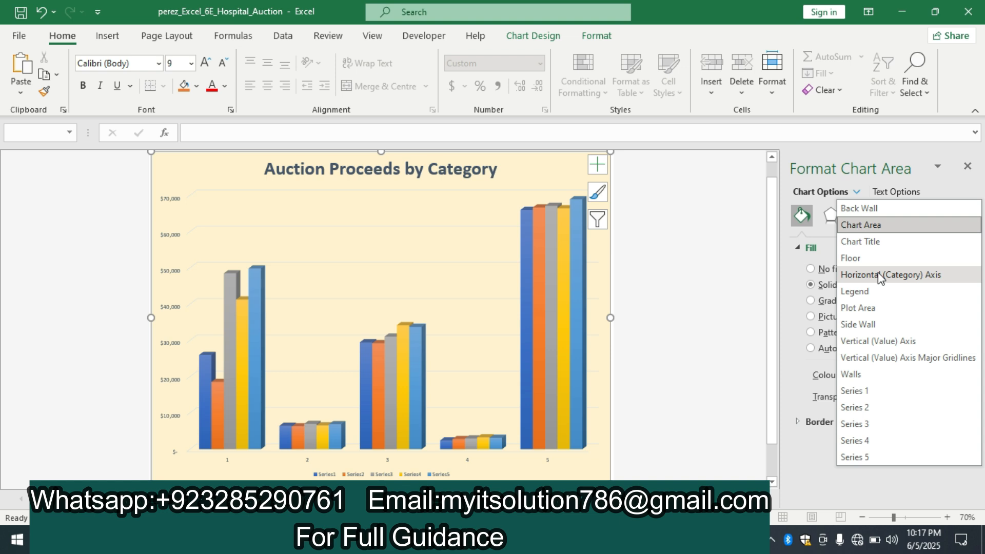
left_click(876, 308)
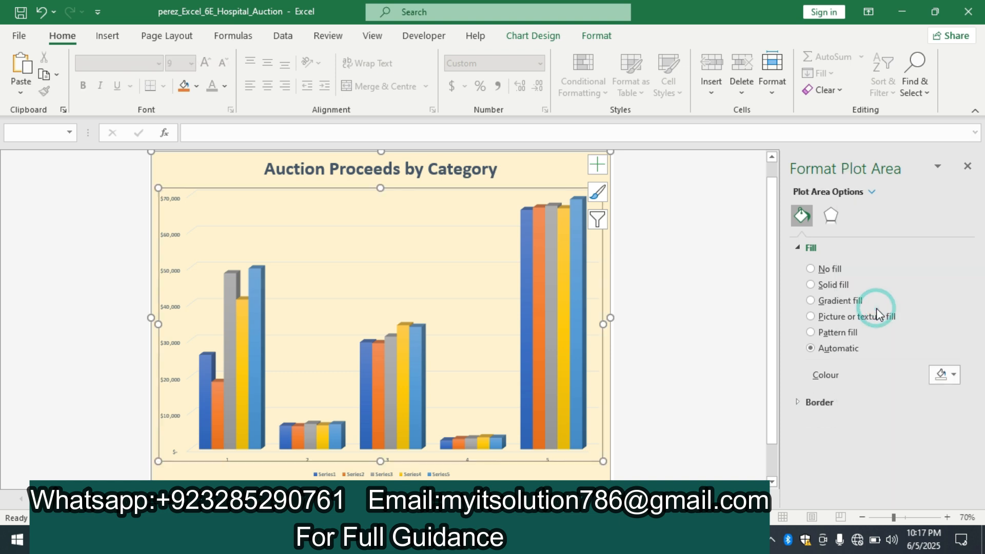
left_click(811, 284)
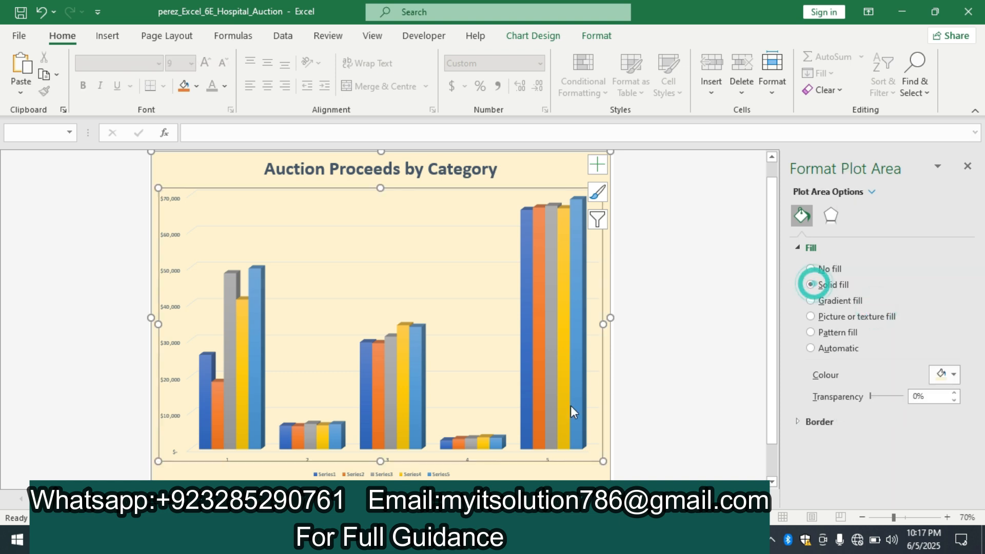
key("alt+Tab")
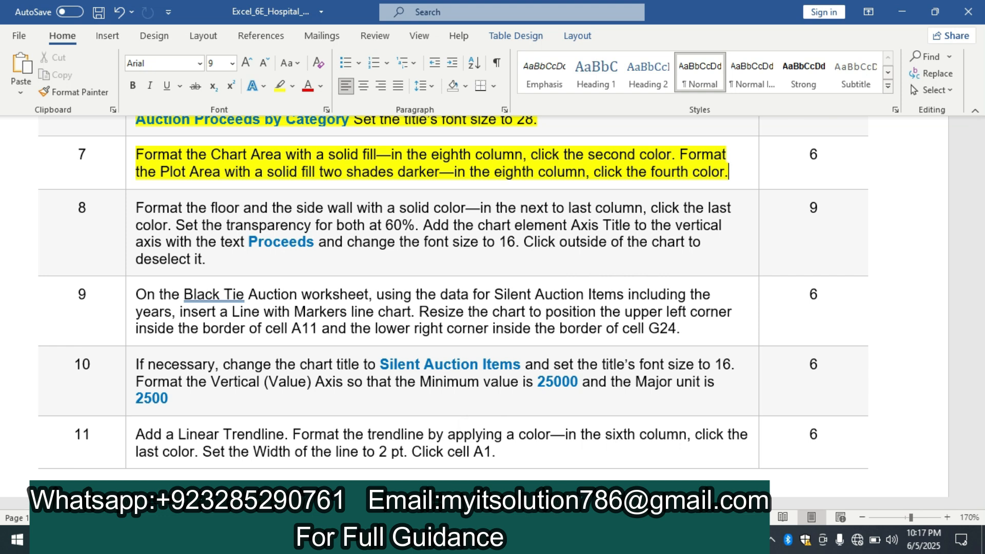
key("alt+Tab")
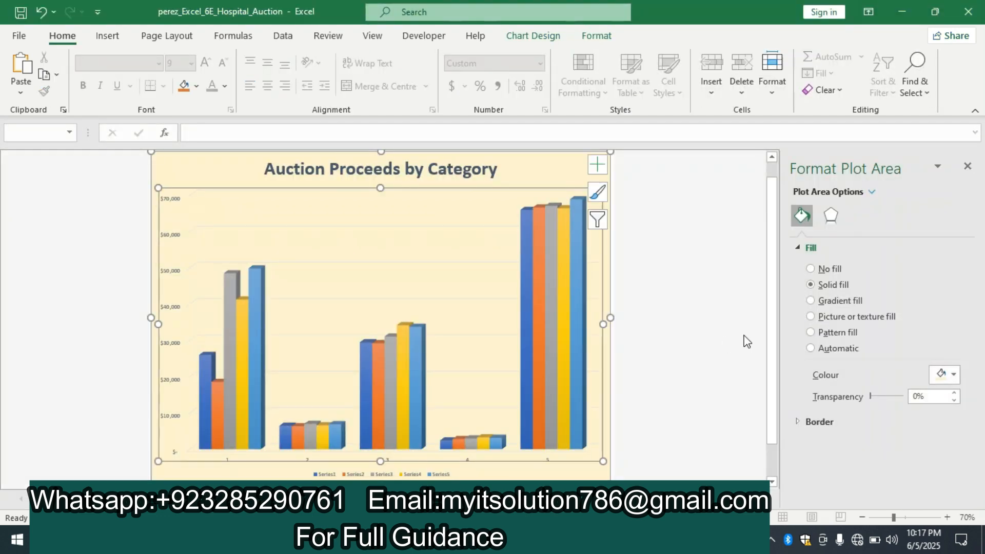
left_click(946, 376)
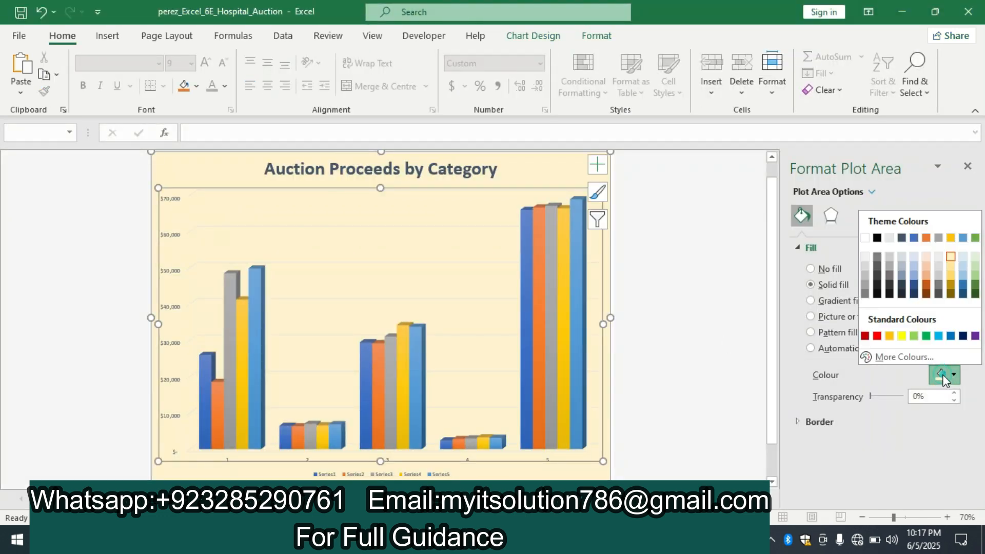
left_click(951, 276)
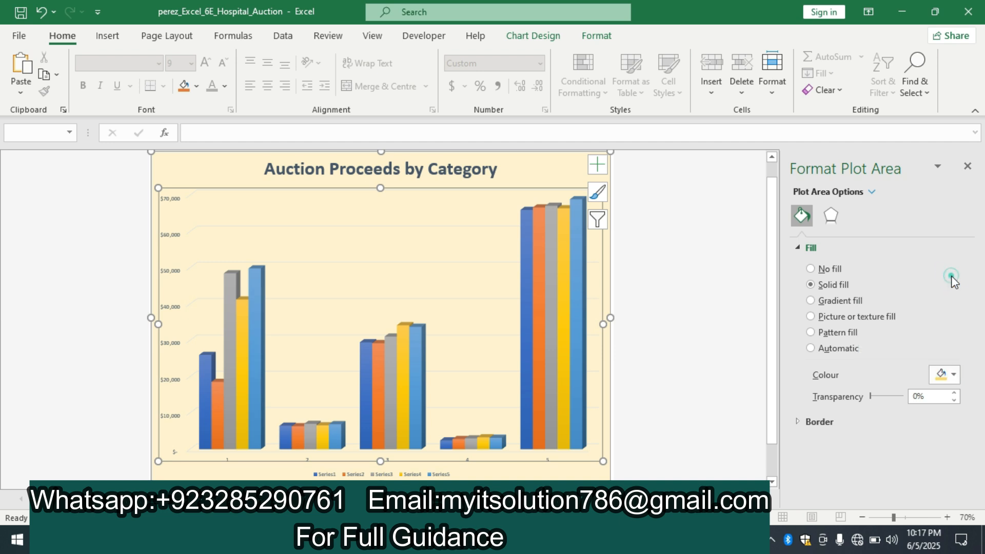
left_click(701, 270)
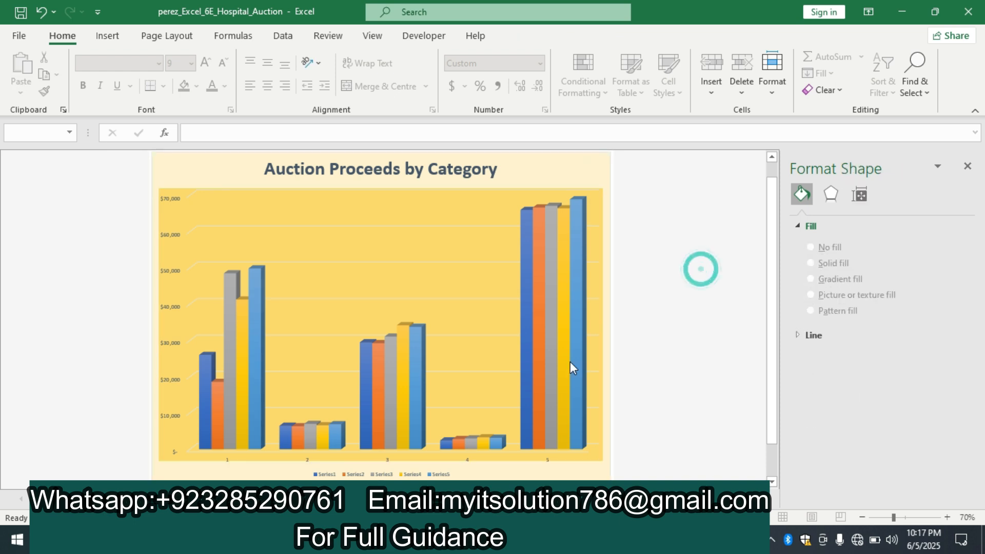
Switch to the Word instructions and return to the beginning of the document
left_click(508, 540)
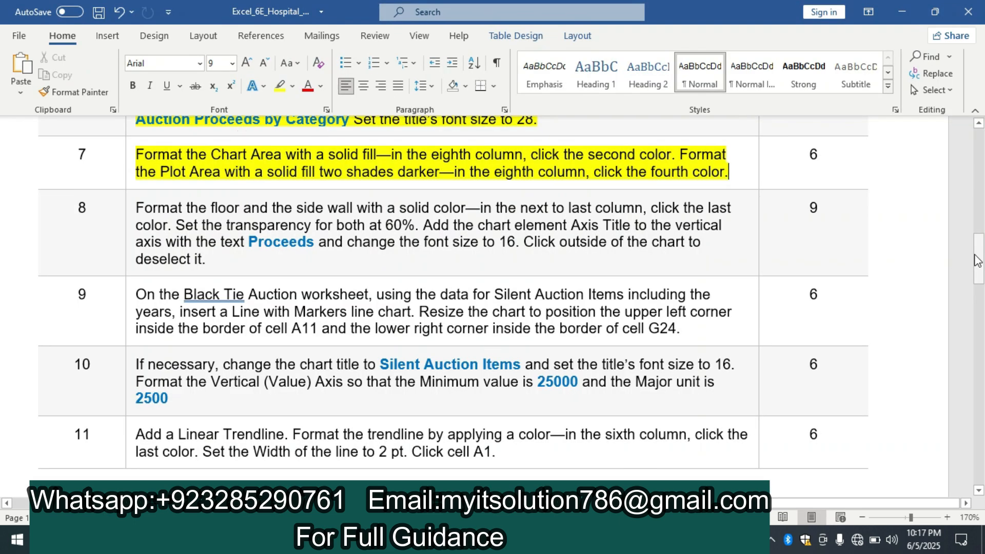
left_click_drag(978, 261, 982, 123)
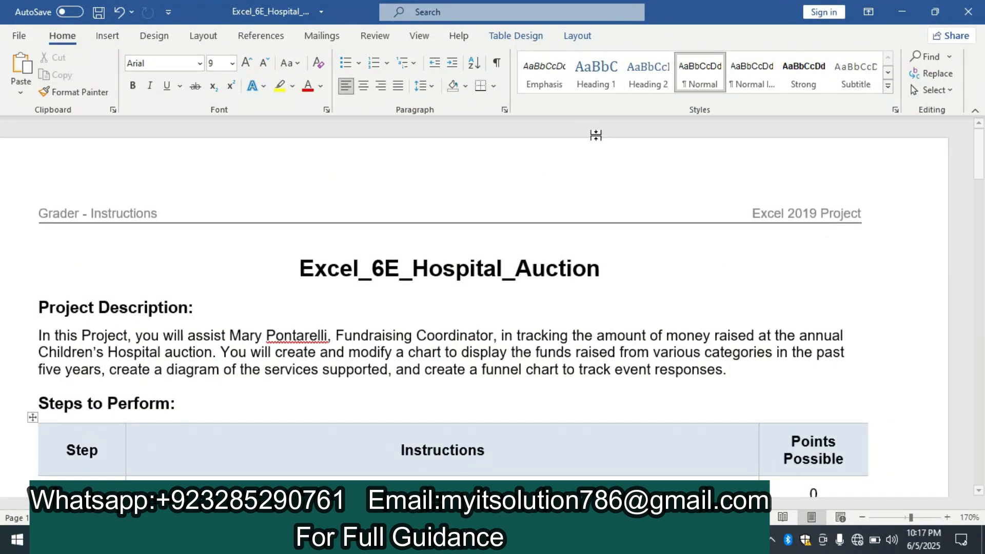